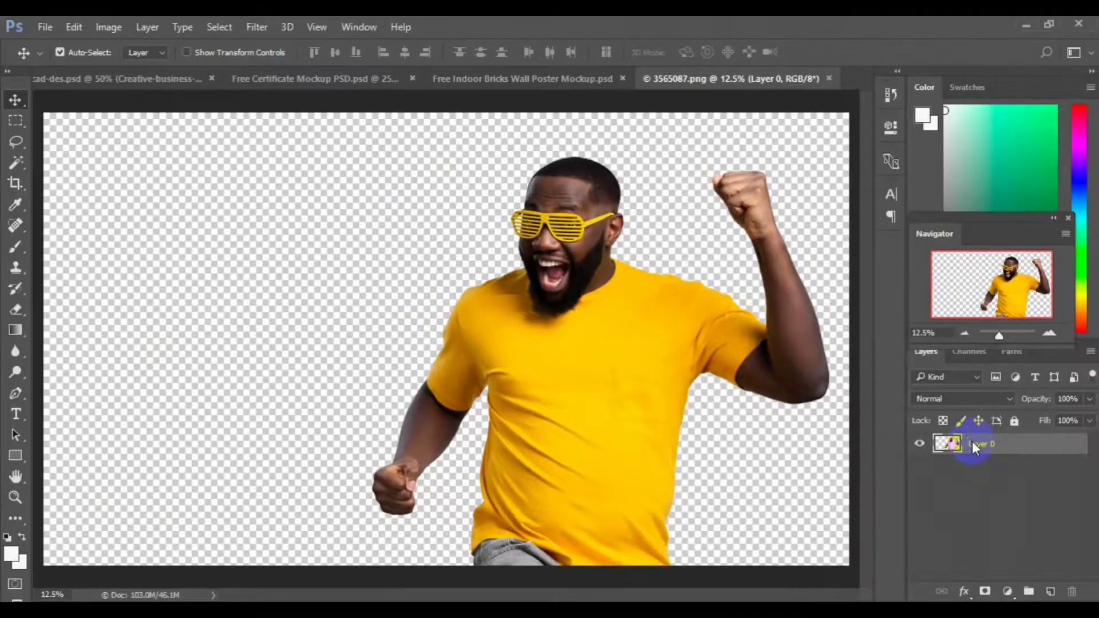
- Open the context menu of Layer 0, the cut-out man's layer
right_click(846, 295)
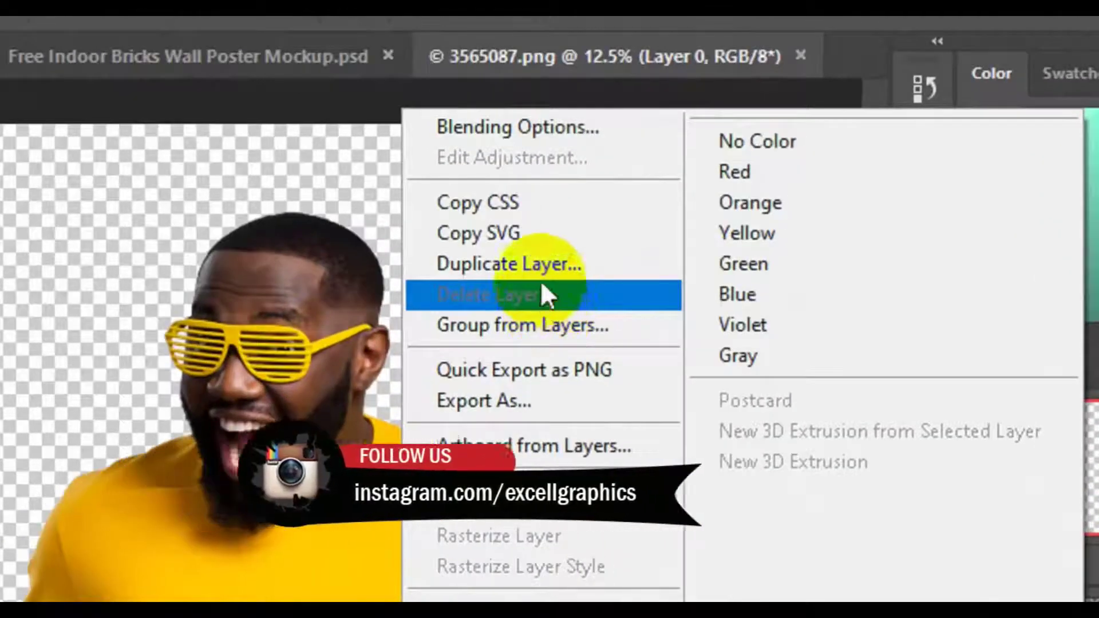
- Duplicate Layer 0 as a new layer named 'Black and white'
left_click(538, 274)
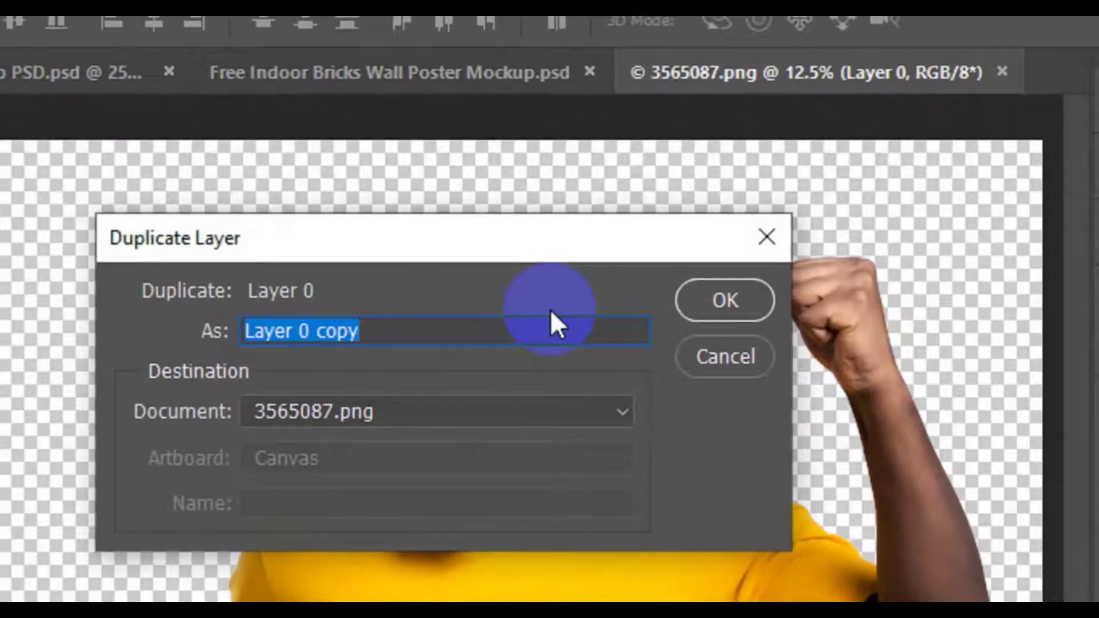
type("Black")
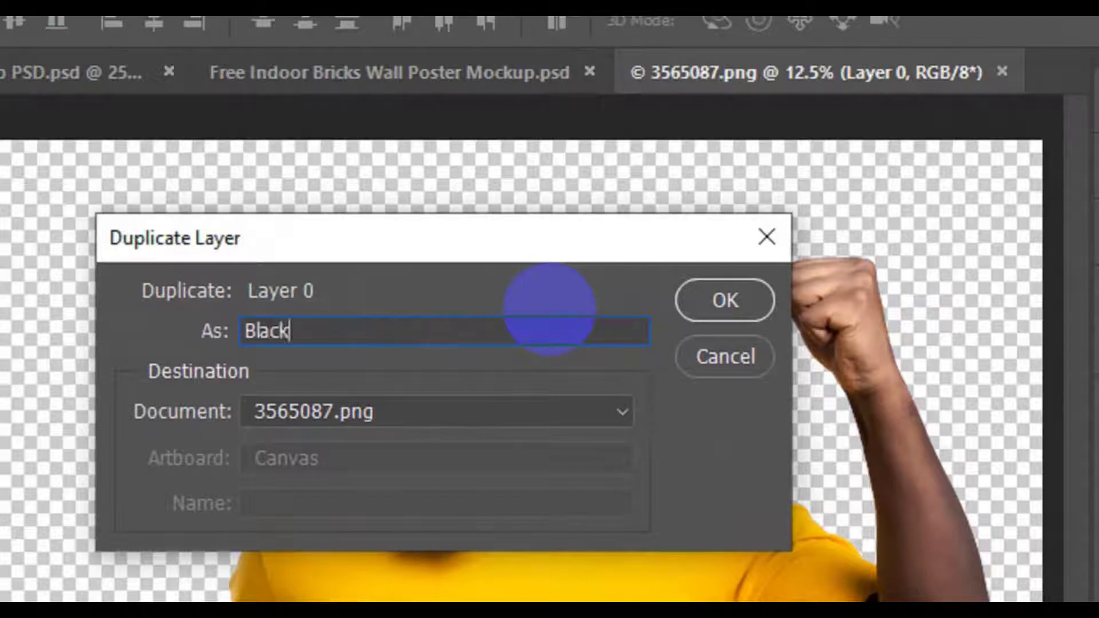
type(" and white")
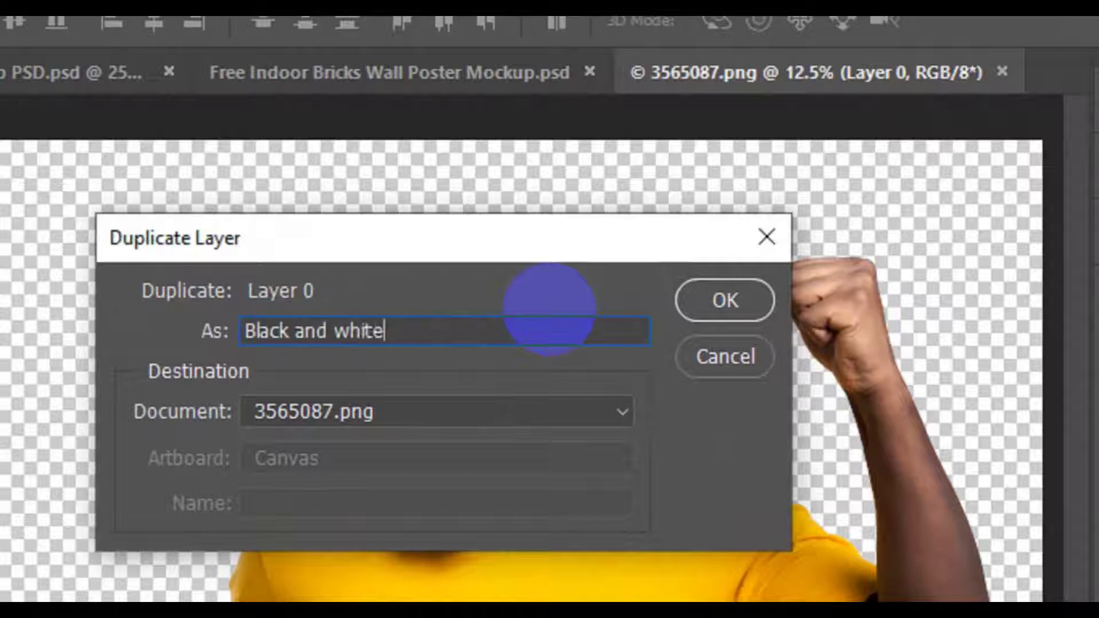
left_click(733, 305)
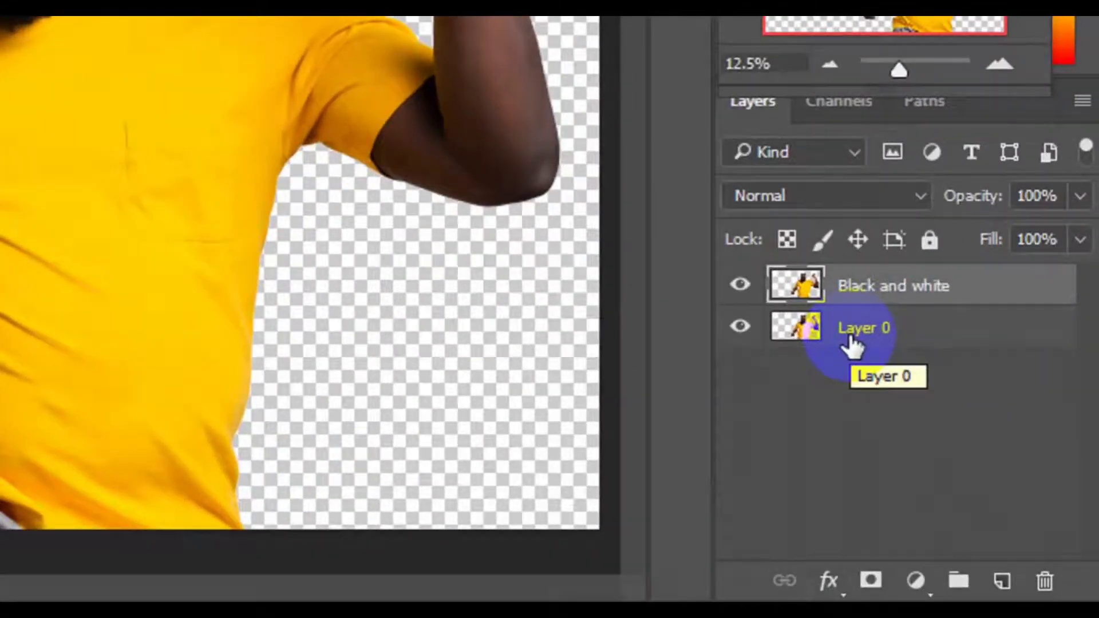
- Rename the original Layer 0 to 'Color image'
double_click(853, 331)
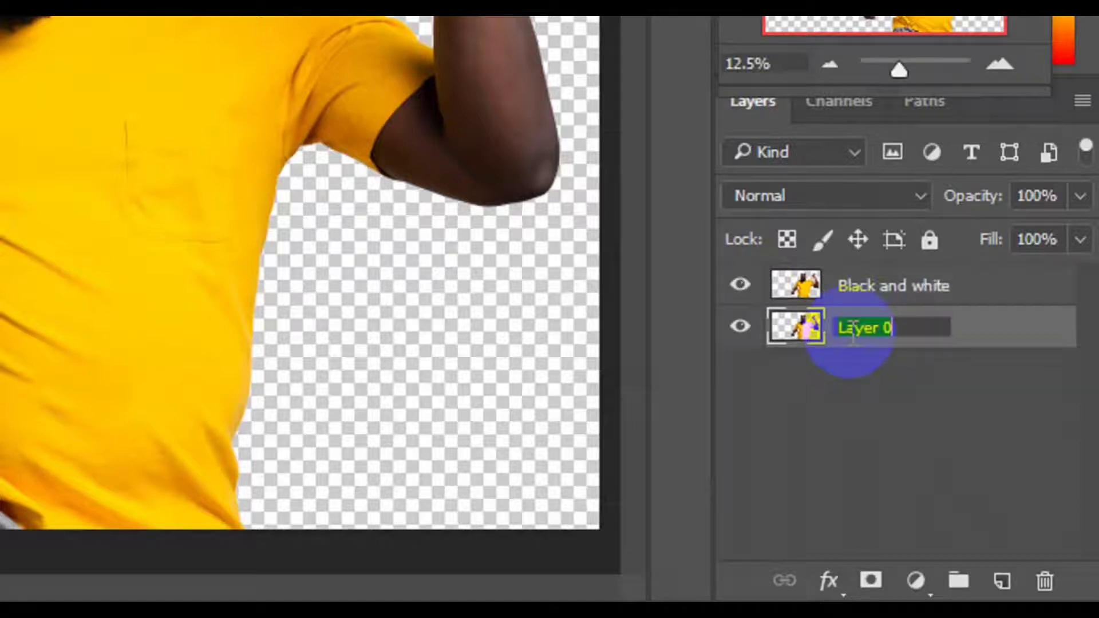
type("Color image")
key("Return")
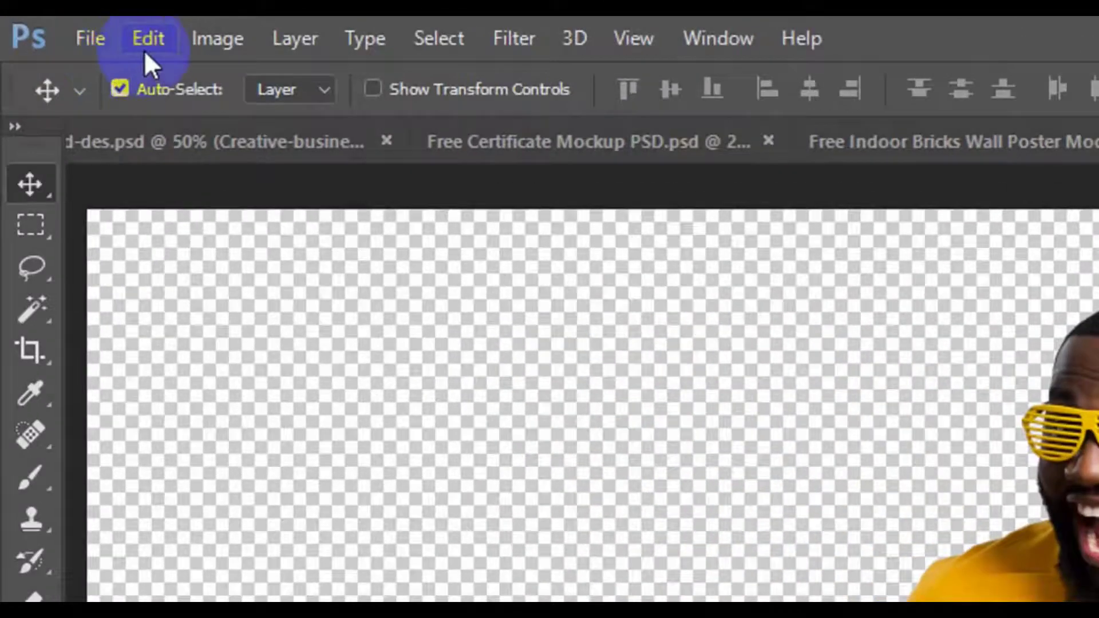
- Free Transform the Color image layer leftward so both men stand side by side
left_click(145, 50)
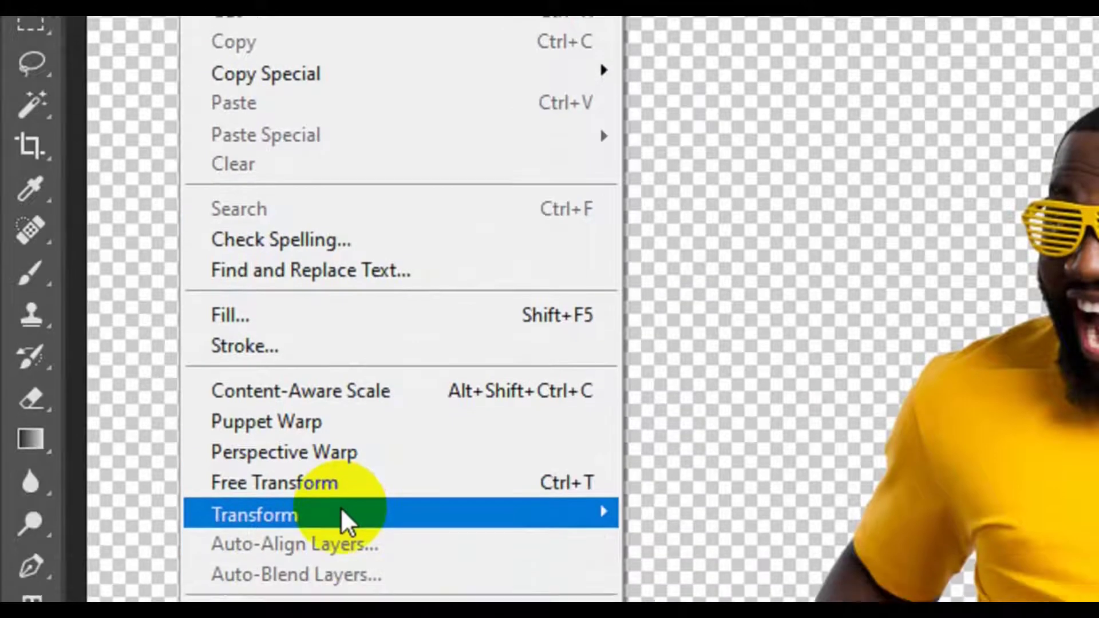
mouse_move(342, 590)
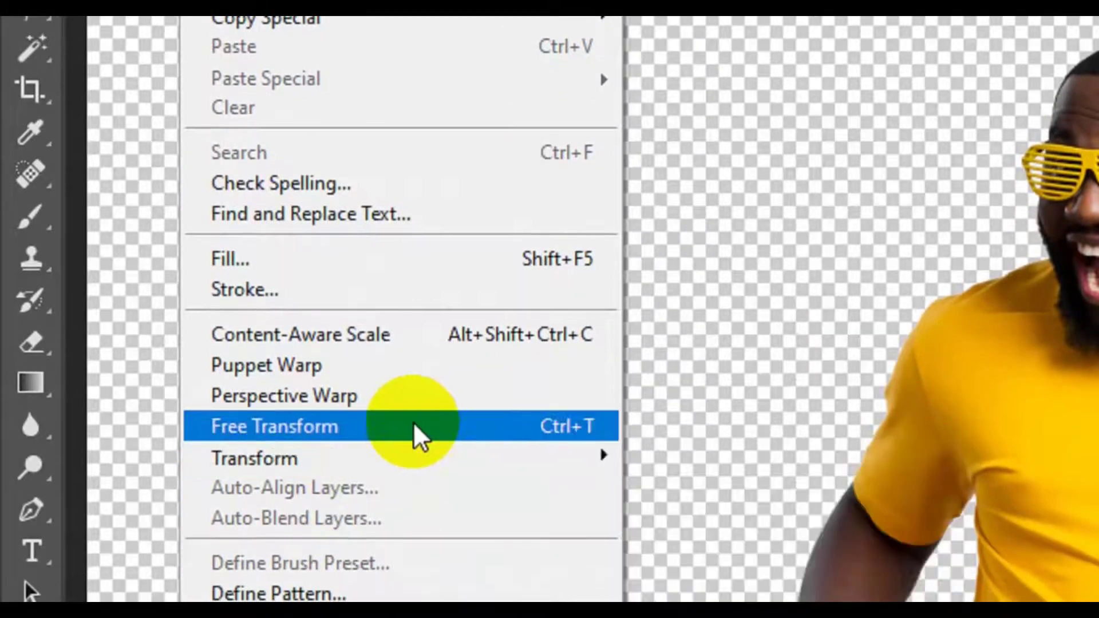
left_click(415, 429)
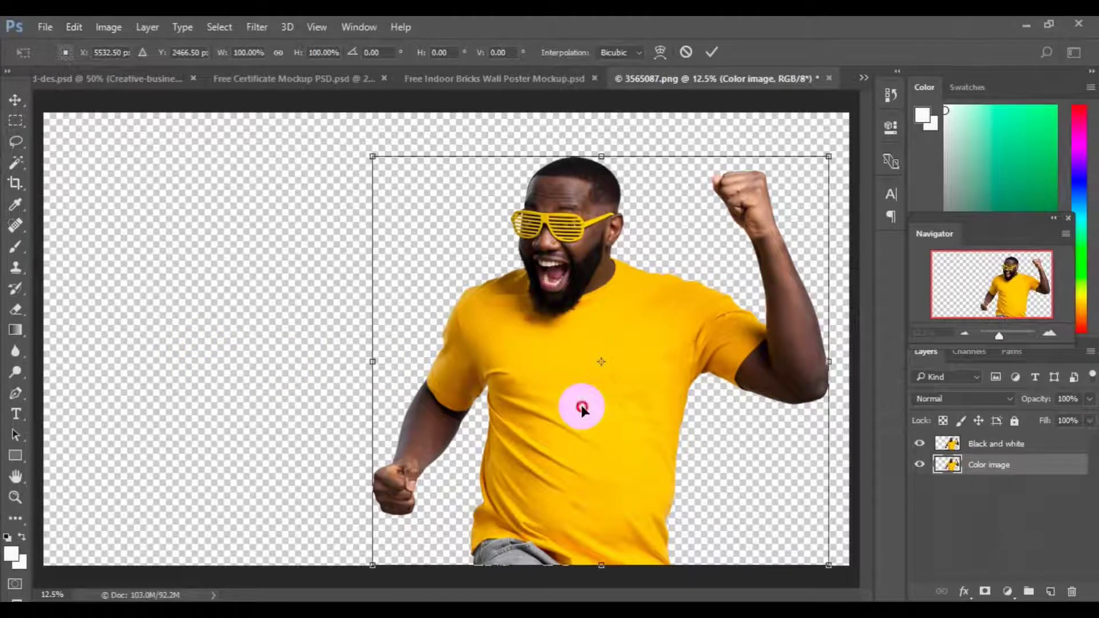
left_click_drag(580, 401, 242, 403)
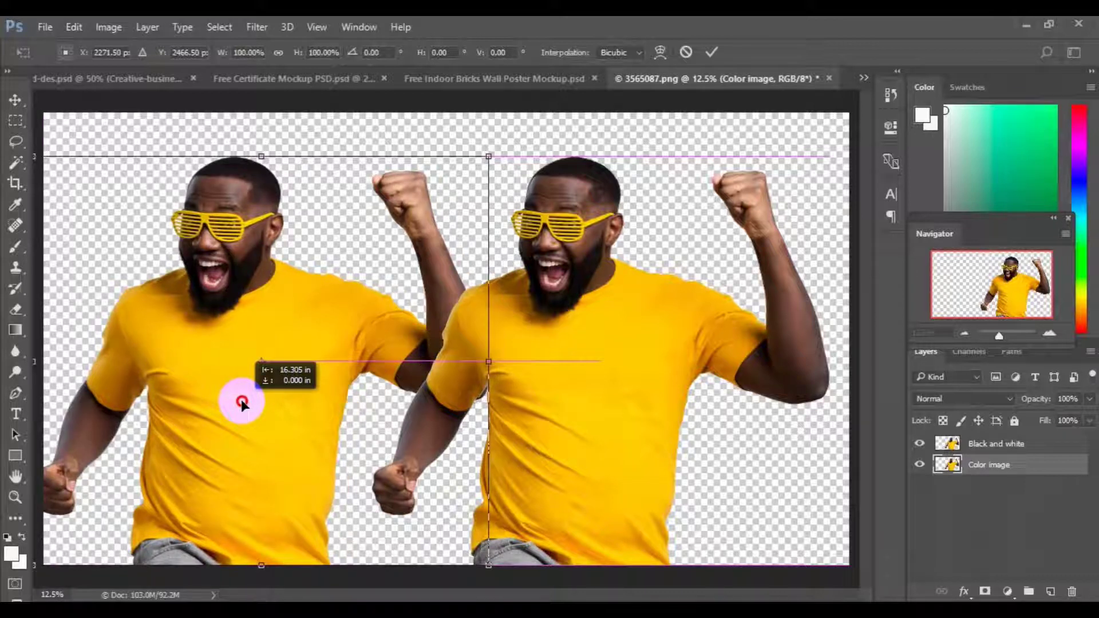
left_click_drag(242, 404, 242, 405)
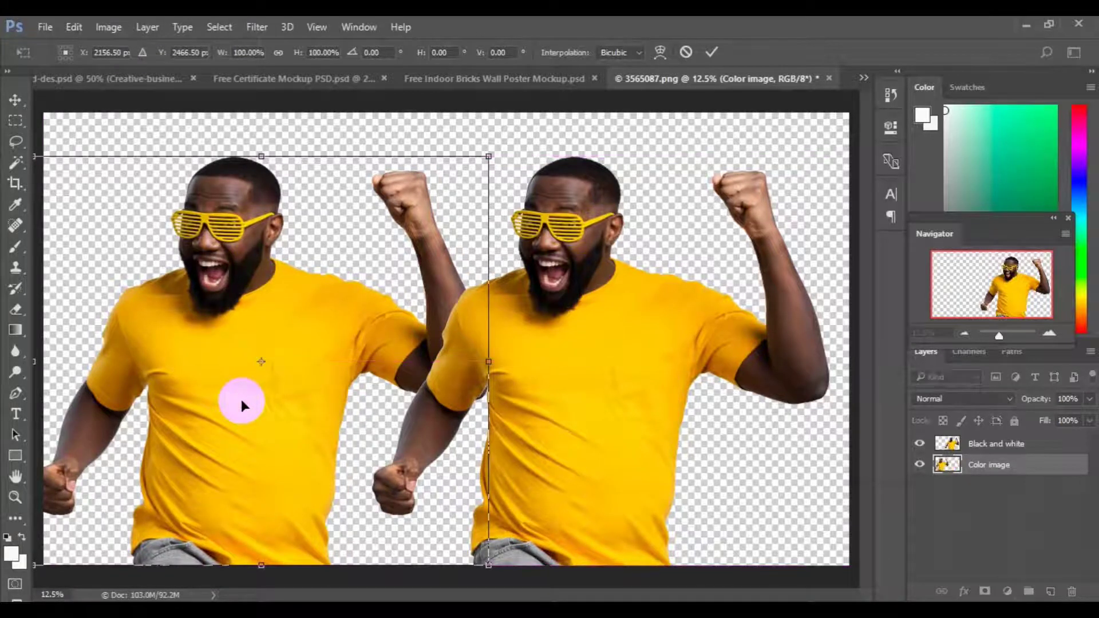
double_click(472, 422)
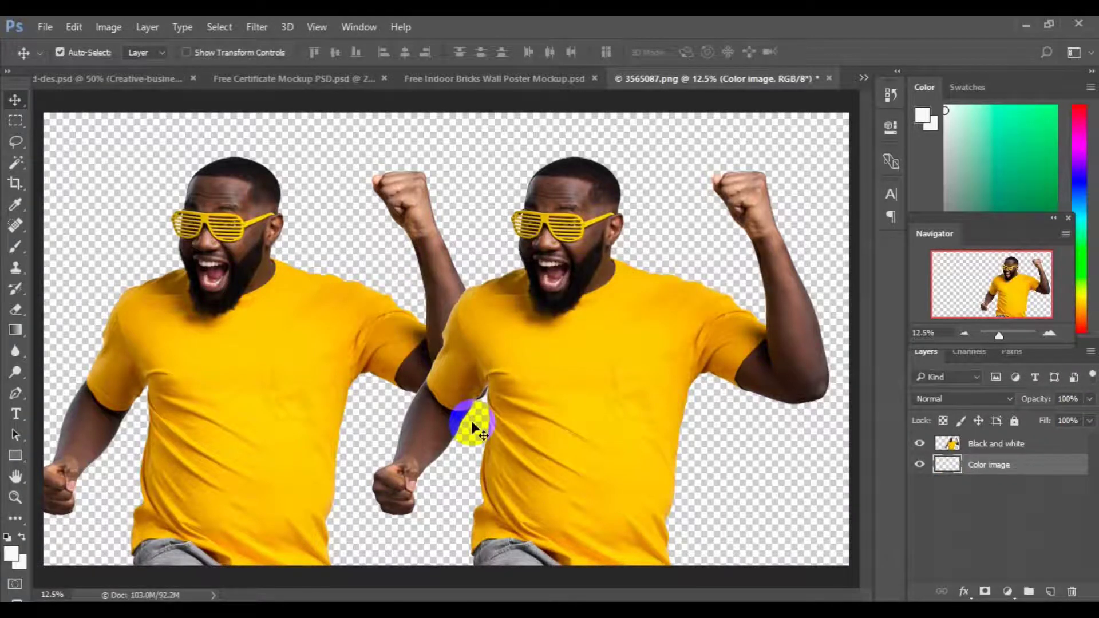
left_click(514, 367)
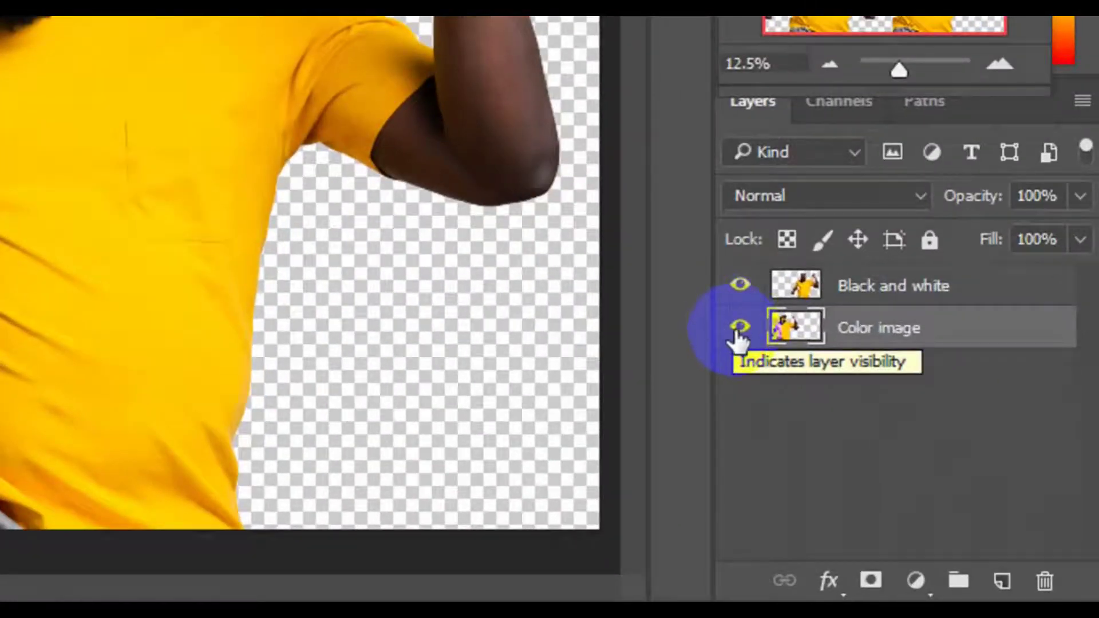
- Hide the Color image layer and make the Black and white layer active
left_click(740, 327)
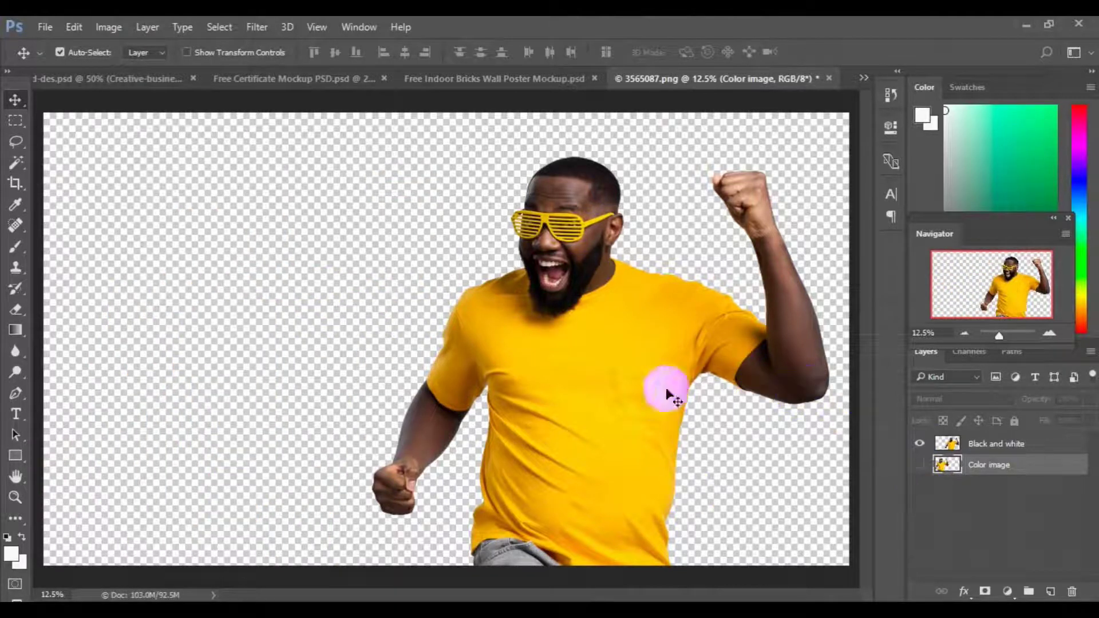
left_click(596, 436)
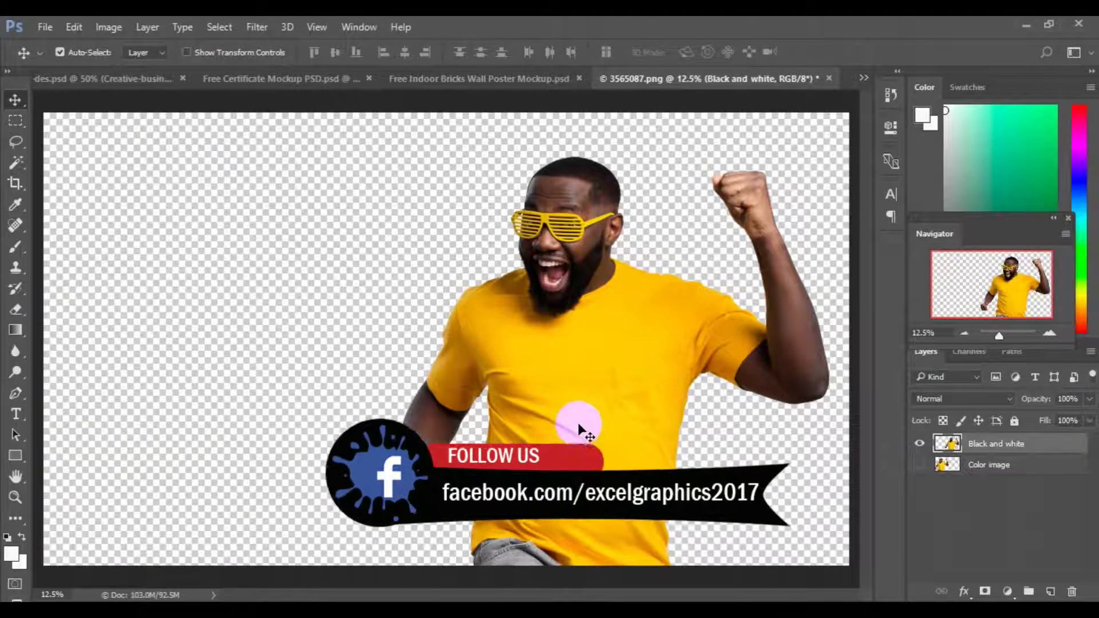
left_click(109, 28)
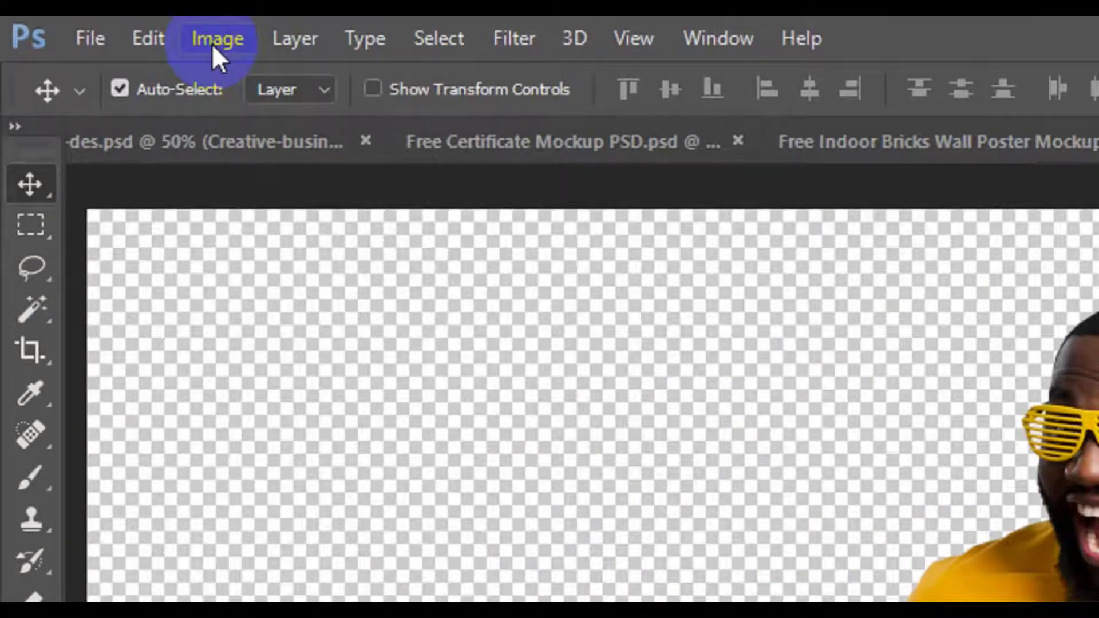
- Apply a Black & White adjustment with the Auto mix, raising Blues to 30%
left_click(214, 37)
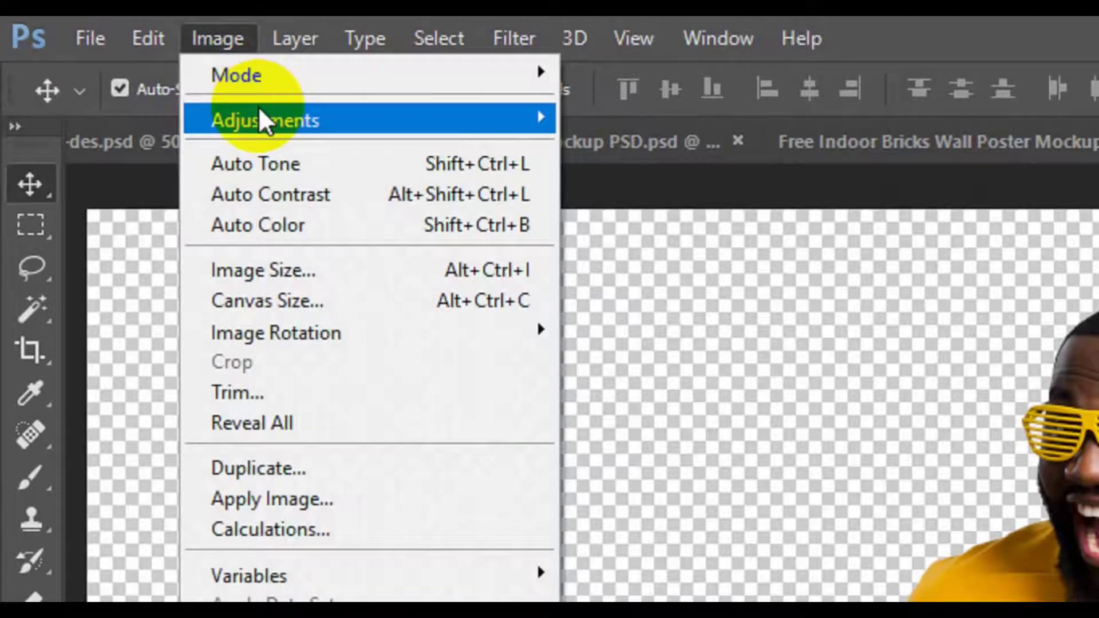
mouse_move(260, 114)
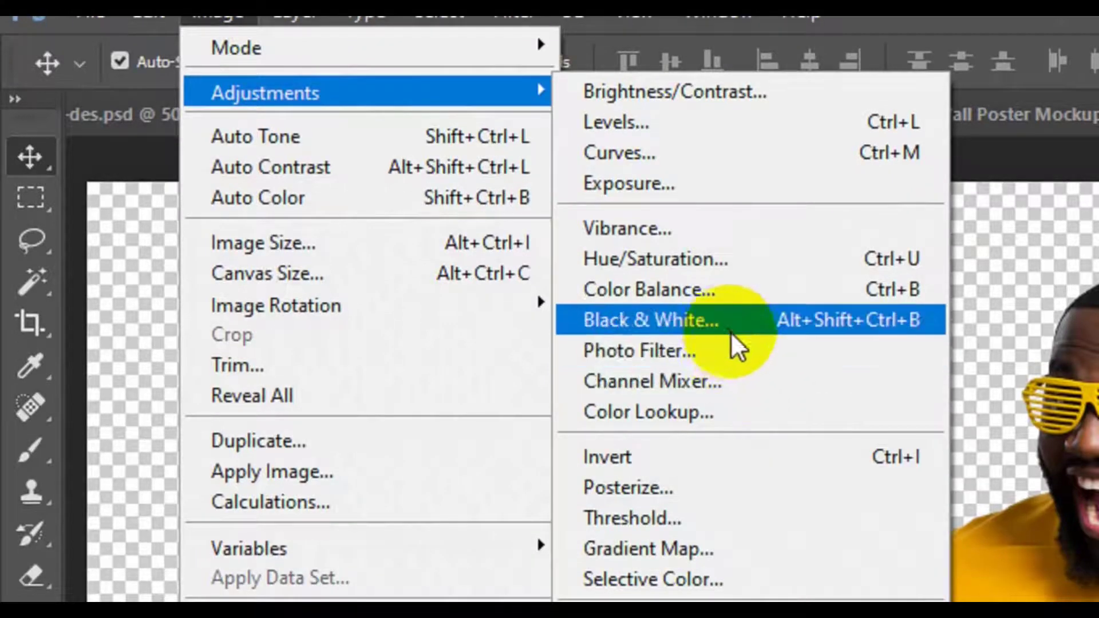
left_click(723, 320)
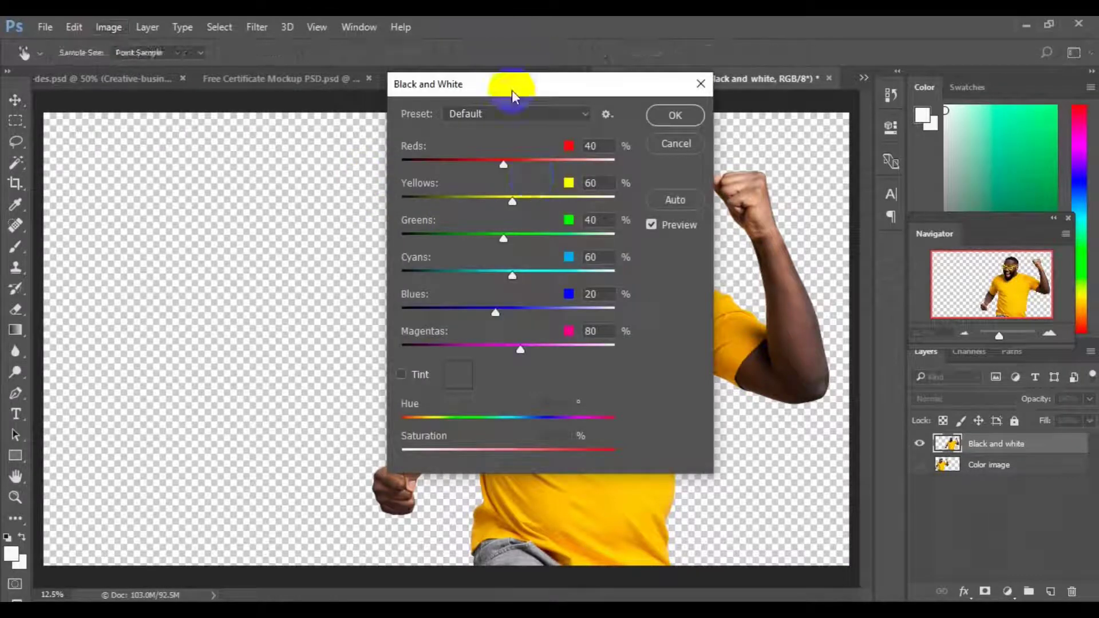
left_click_drag(522, 81, 843, 56)
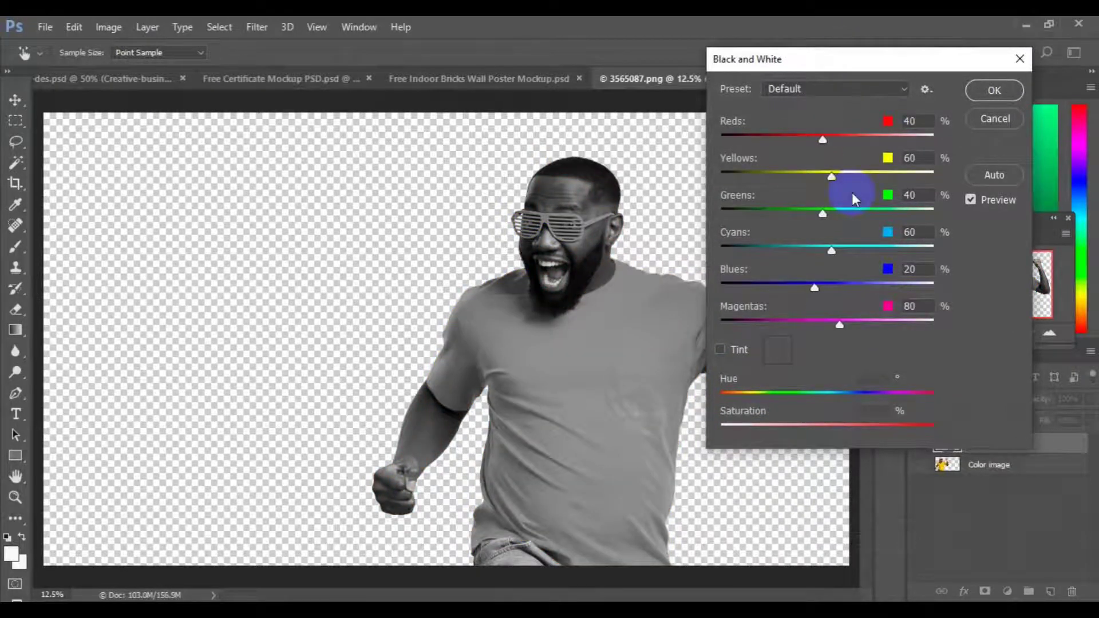
left_click(984, 181)
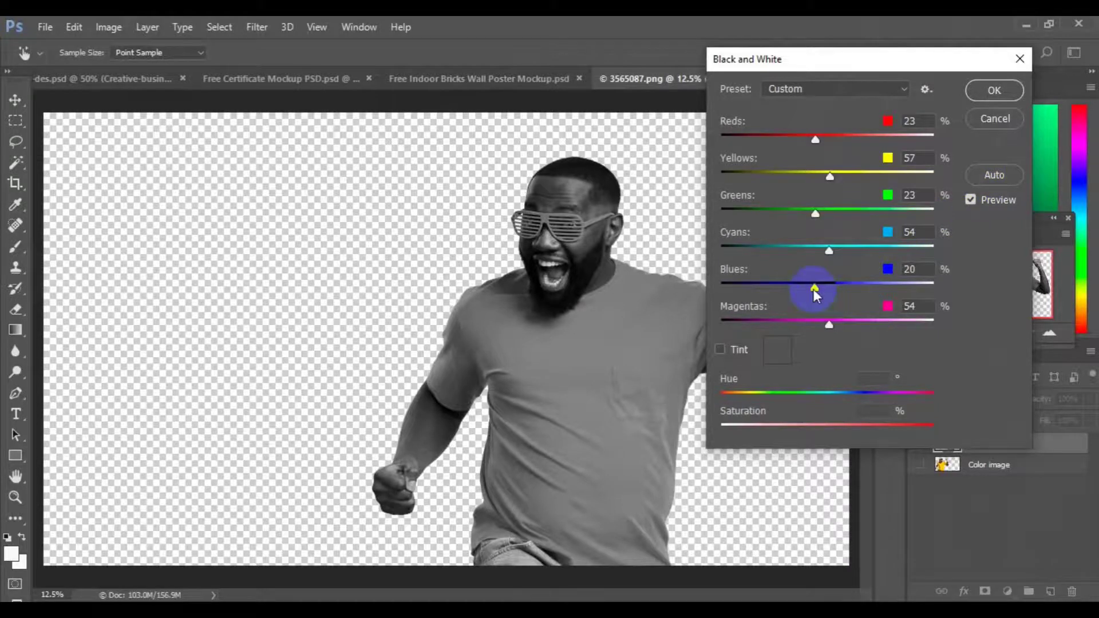
left_click_drag(813, 289, 819, 289)
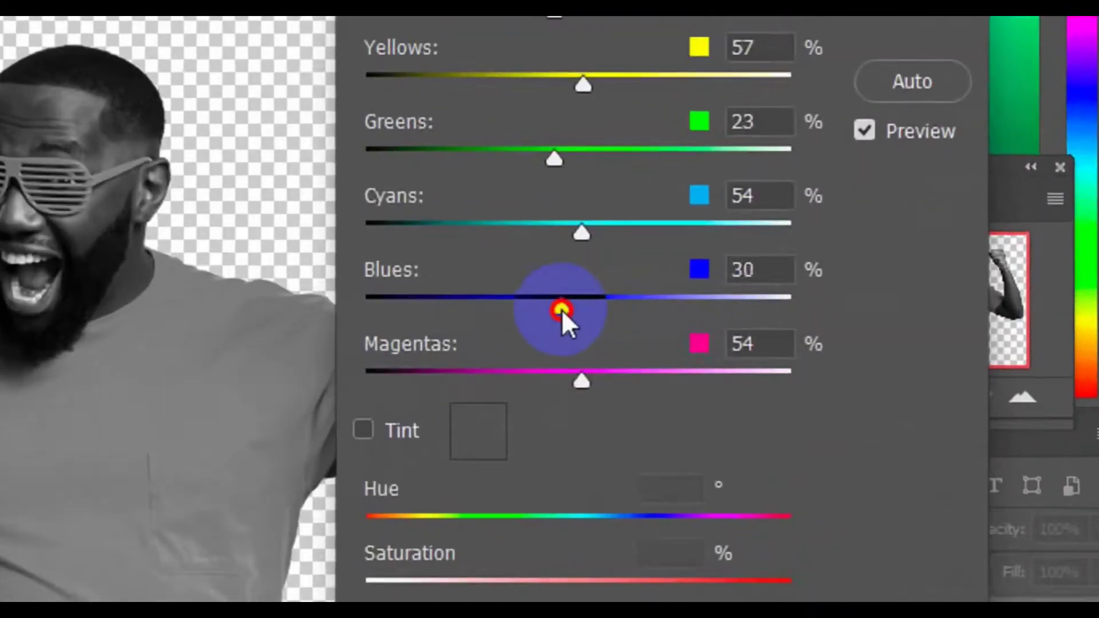
- Set Blues 36, Magentas 75, Yellows 57 and Reds 47, then apply the conversion
left_click_drag(562, 310, 565, 309)
left_click(588, 353)
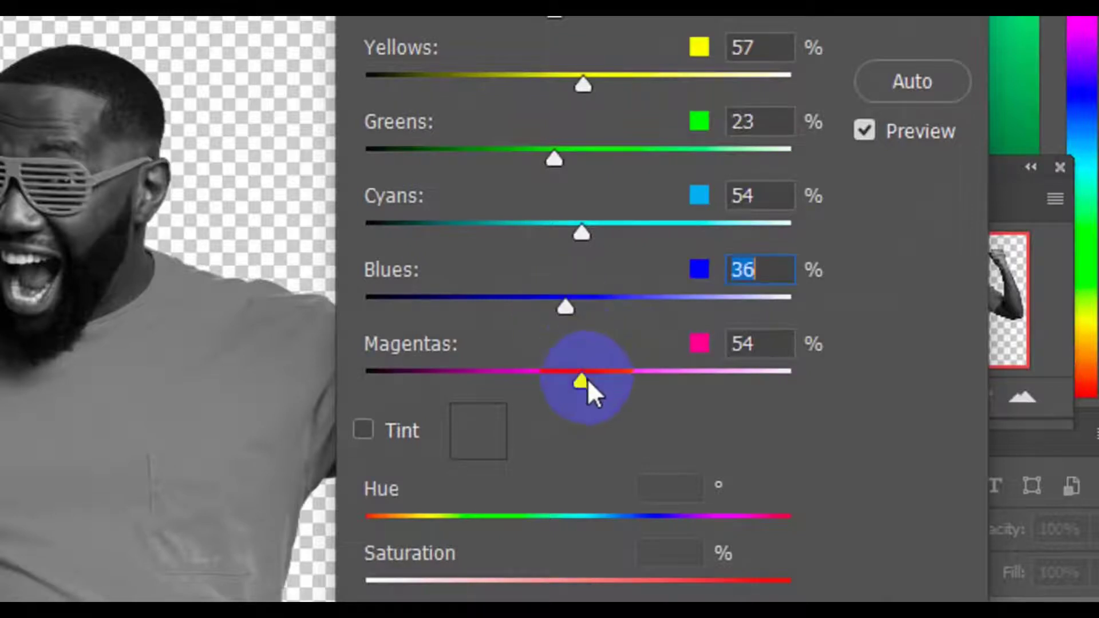
left_click_drag(583, 379, 600, 380)
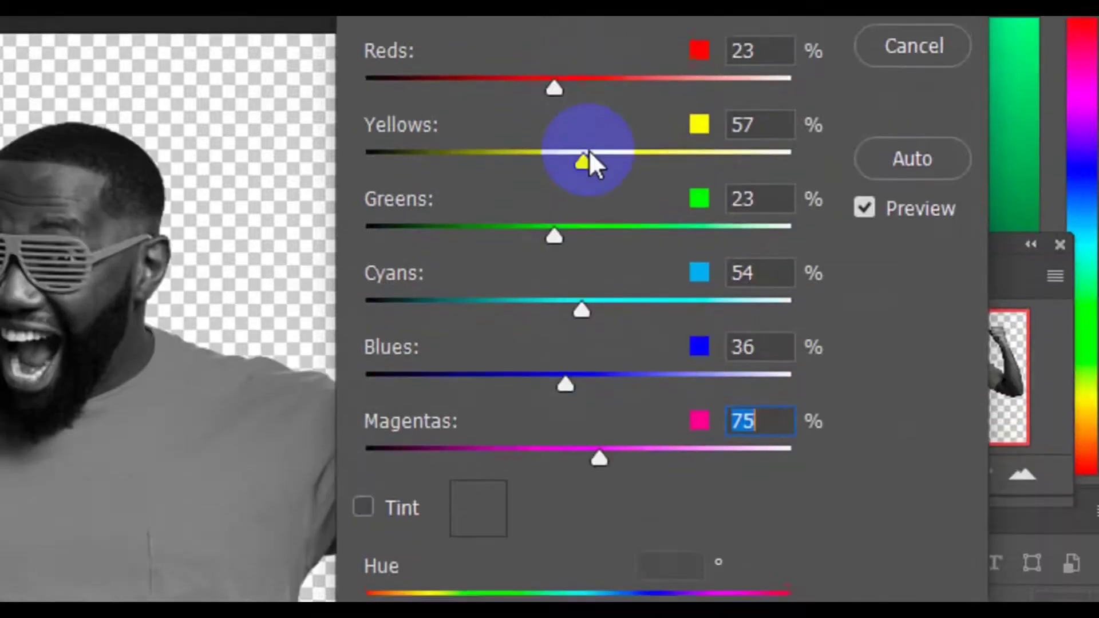
left_click_drag(583, 150, 582, 166)
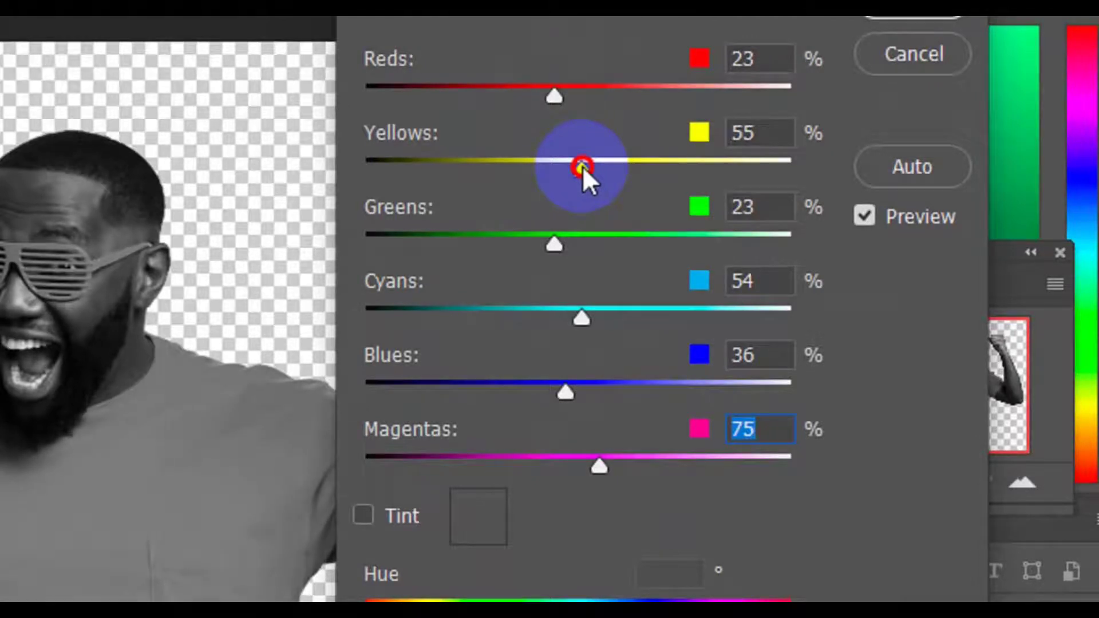
mouse_move(582, 166)
left_mouse_down()
mouse_move(564, 164)
mouse_move(576, 167)
left_mouse_up()
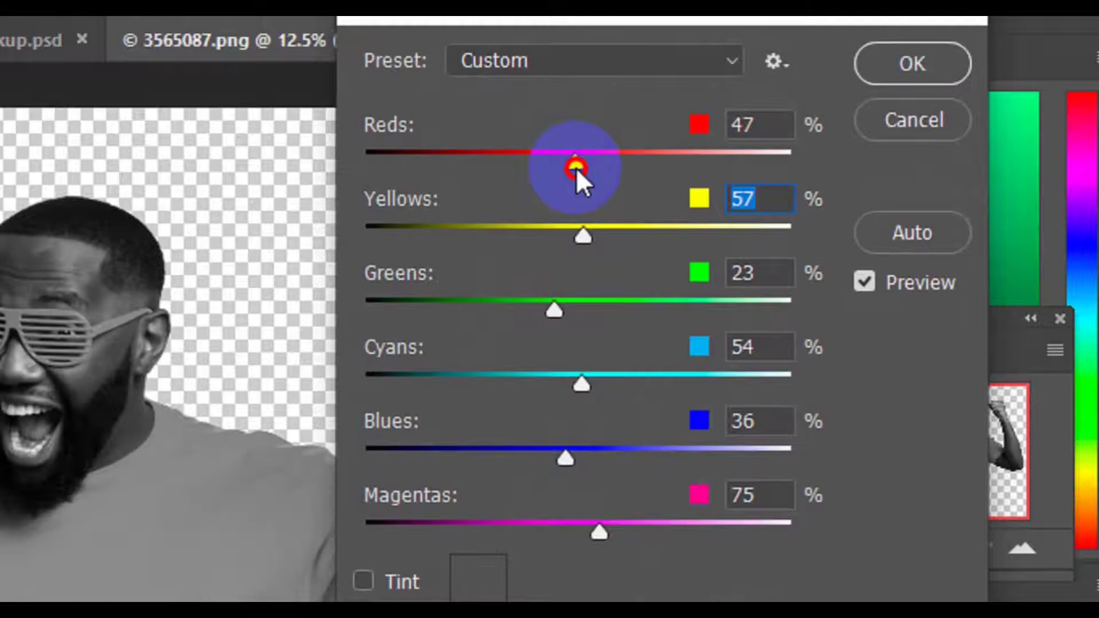
left_click_drag(576, 167, 576, 167)
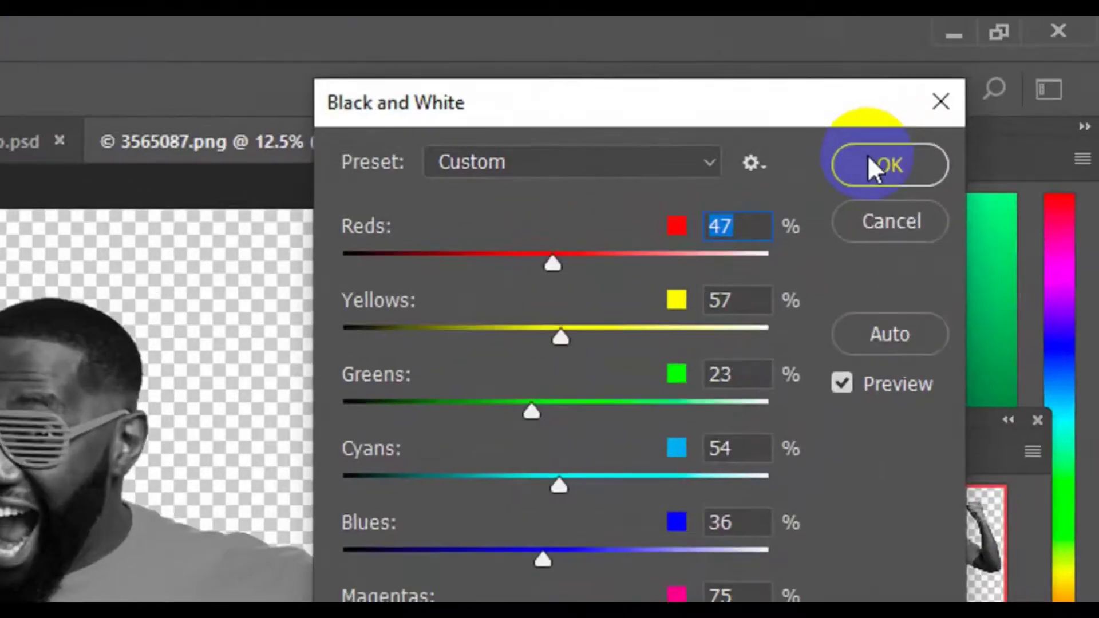
left_click(986, 90)
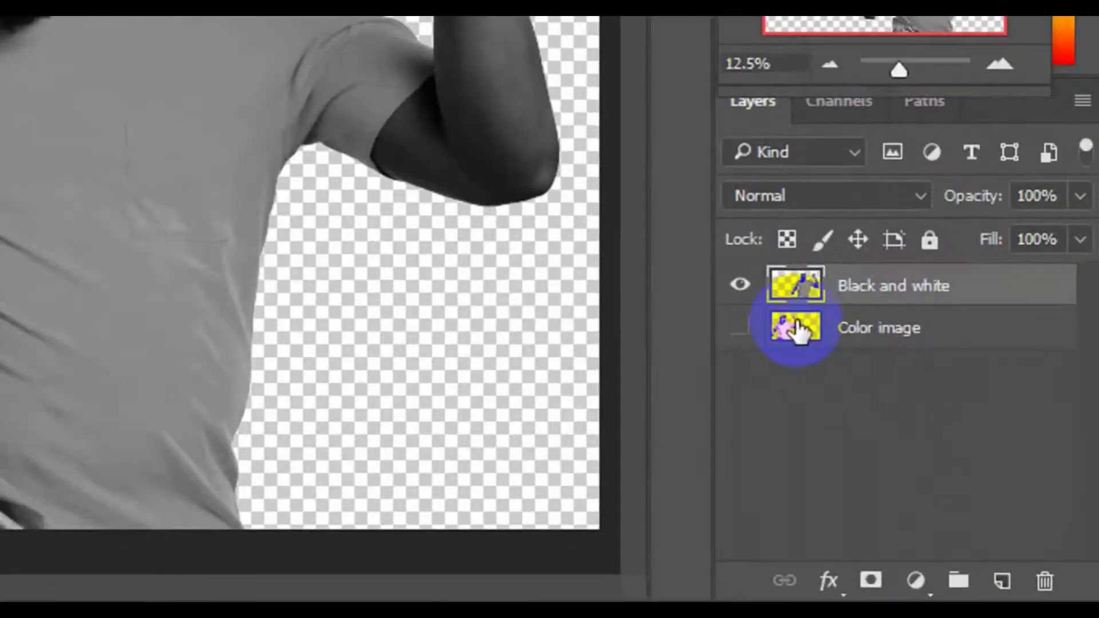
- Show the Color image layer again and select it with the Black and white layer
left_click(740, 328)
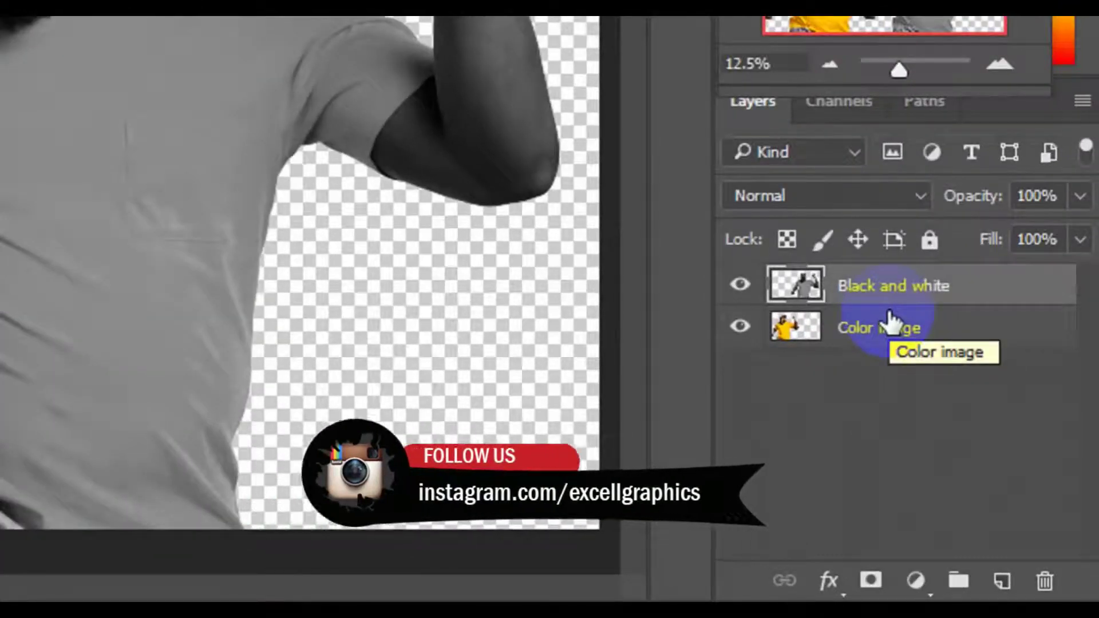
left_click(891, 328, "shift")
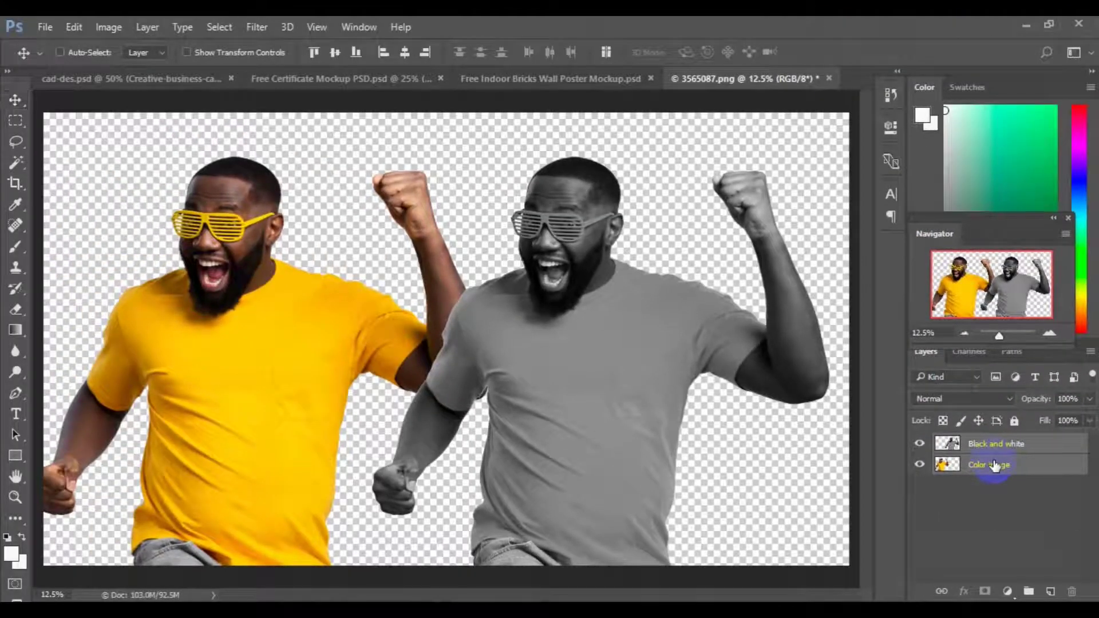
- Scale both men proportionally to about 88% to fit the canvas, then group the two layers
key("ctrl+t")
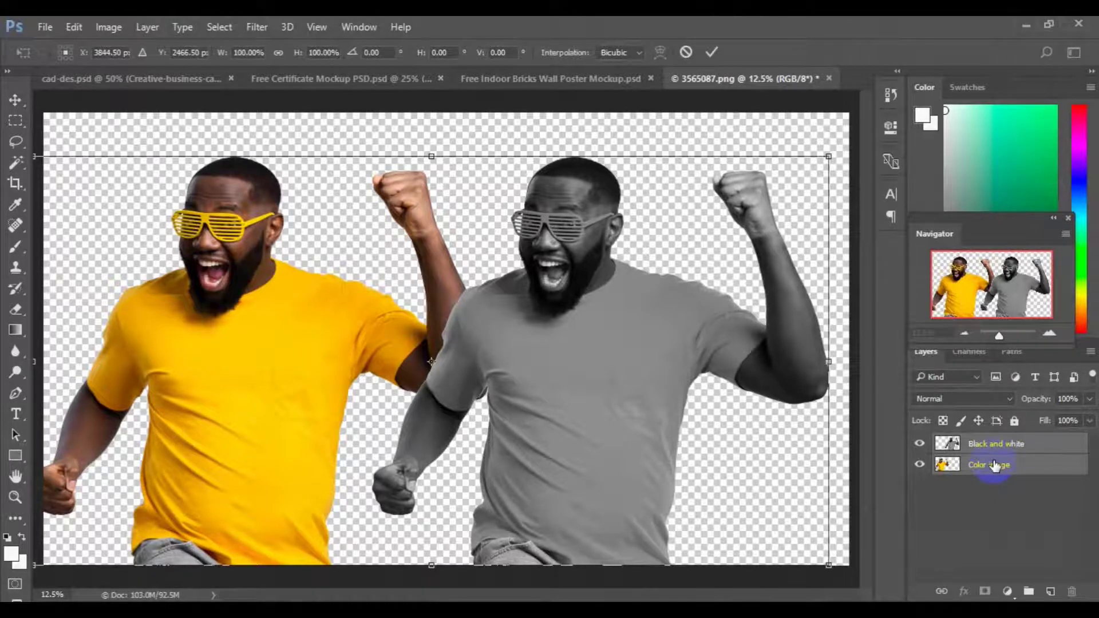
key("ctrl+minus")
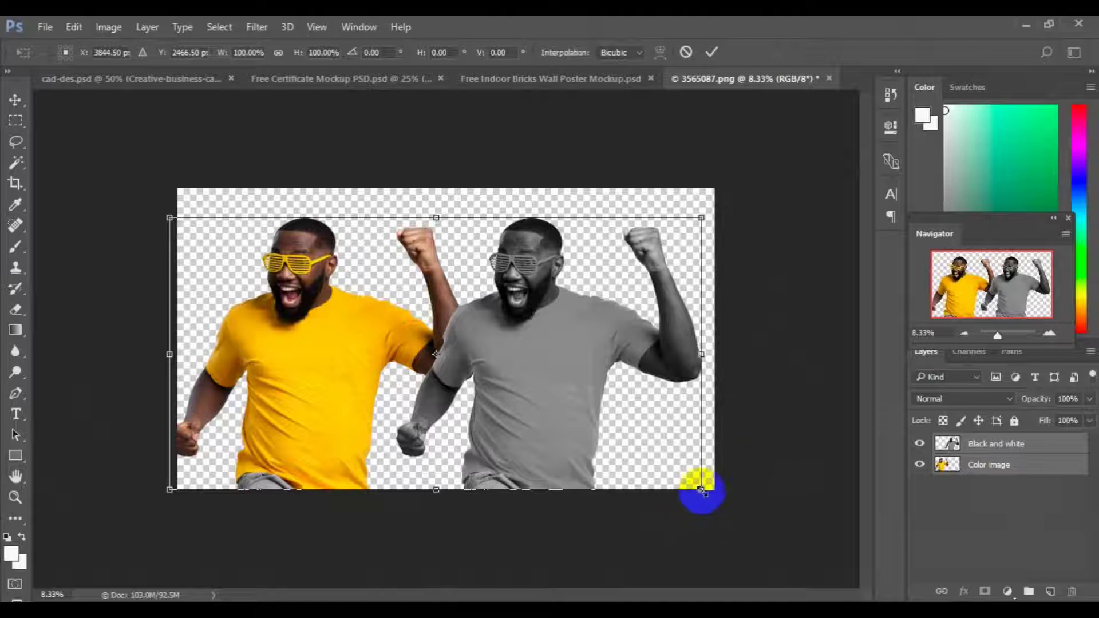
left_click_drag(701, 490, 670, 473)
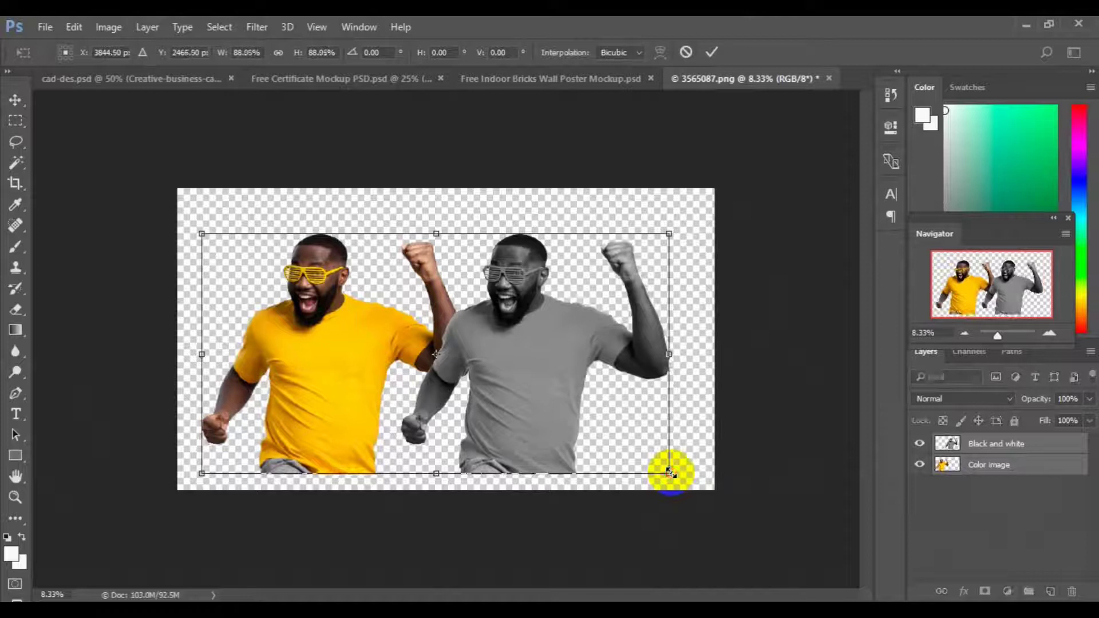
key("Return")
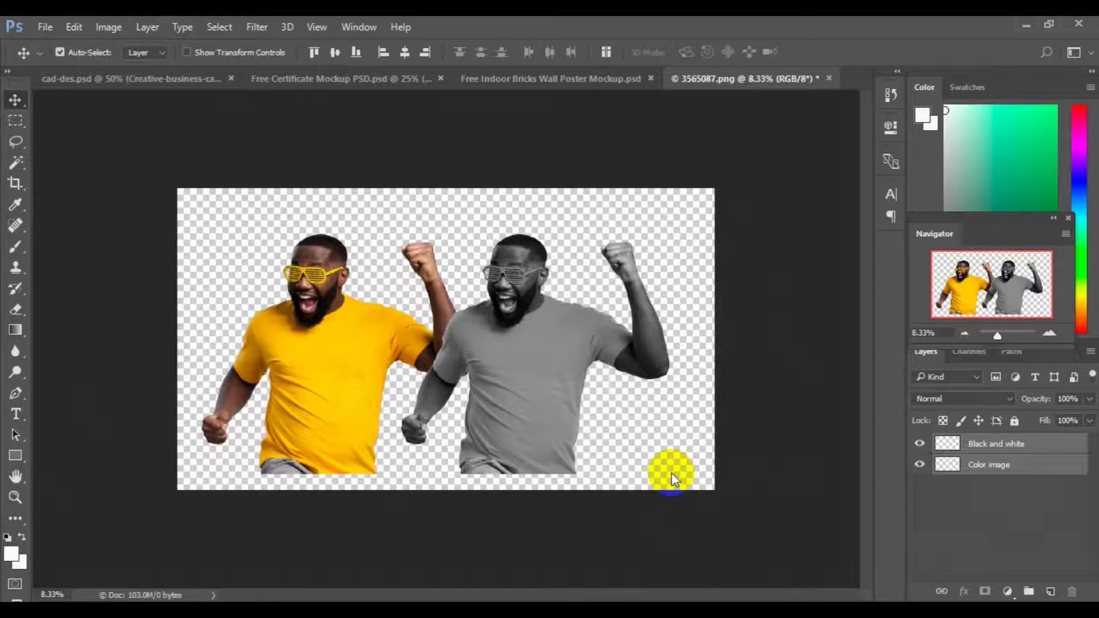
key("ctrl+g")
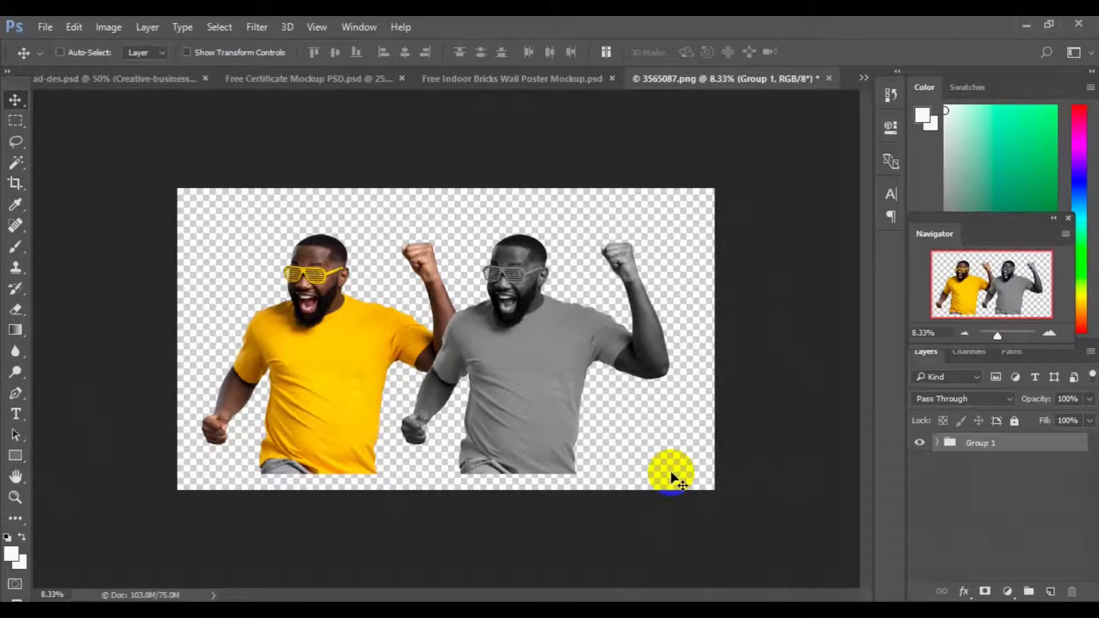
- Align Group 1 to the canvas horizontal centre and bottom edge, then deselect
key("ctrl+a")
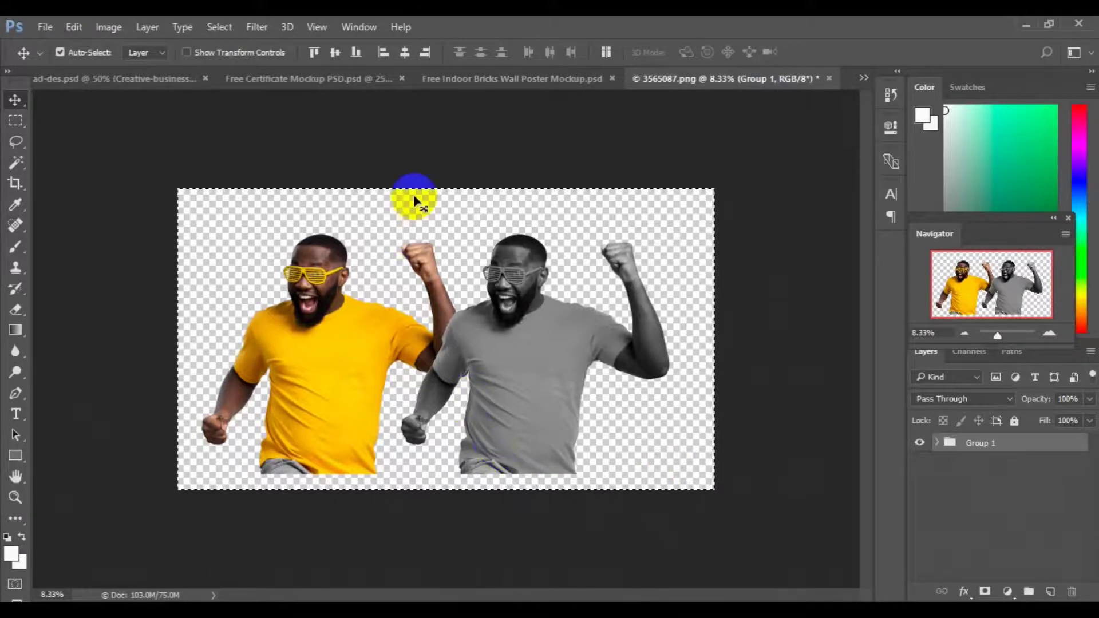
left_click(404, 52)
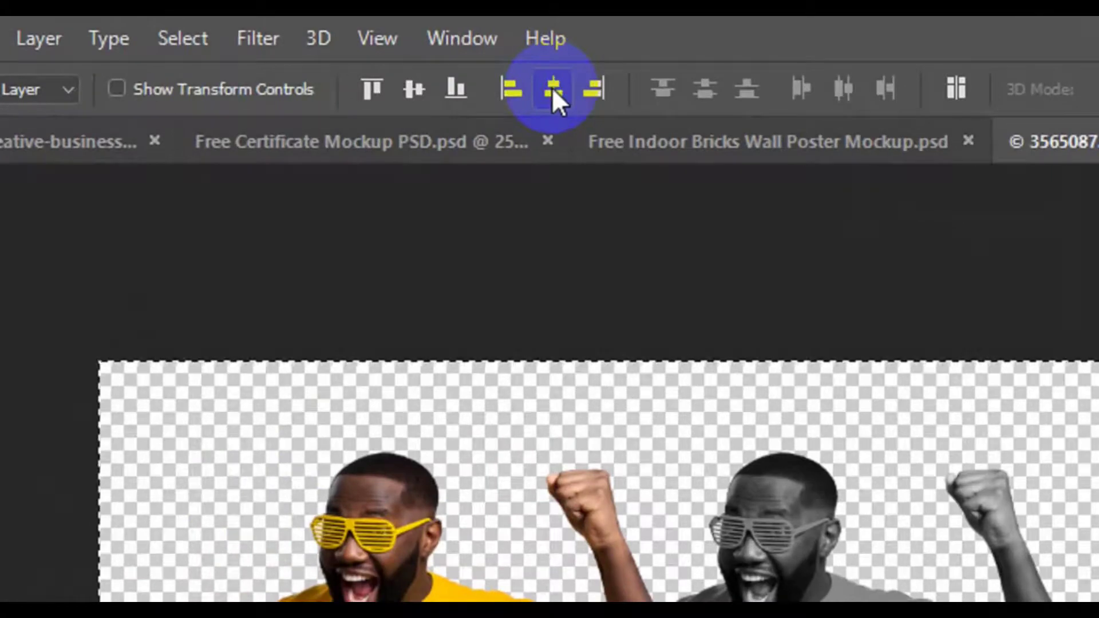
left_click(406, 90)
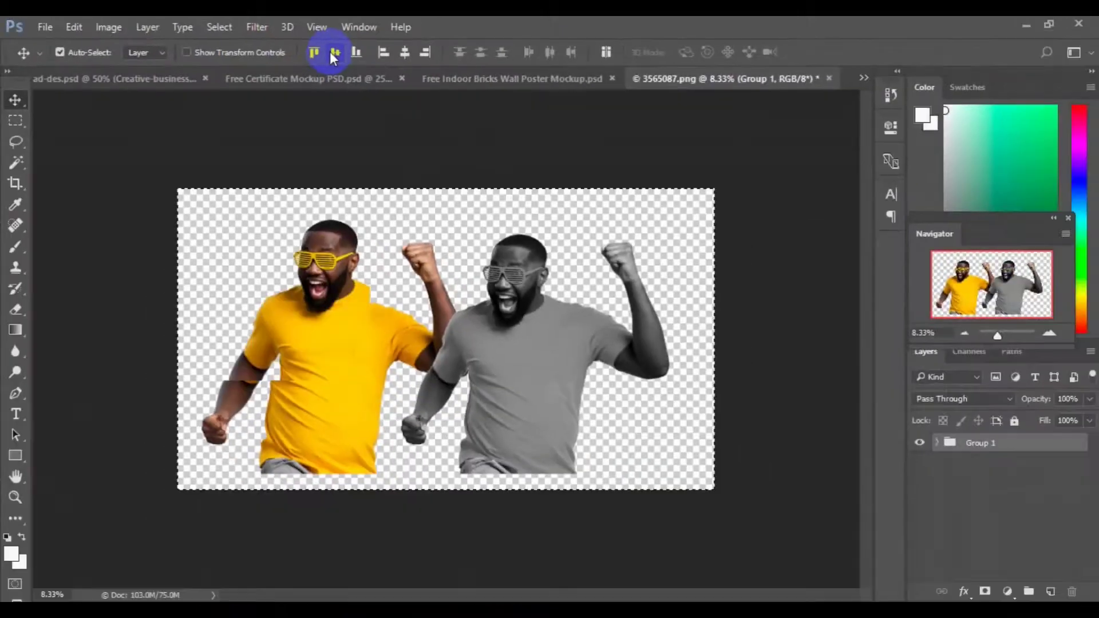
left_click(335, 54)
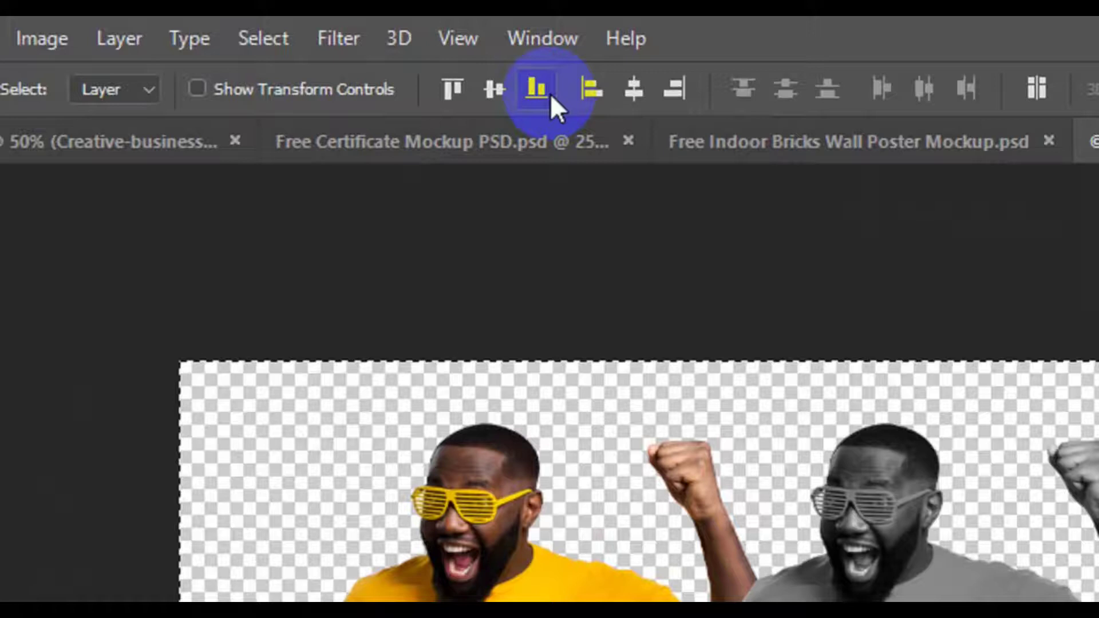
left_click(551, 94)
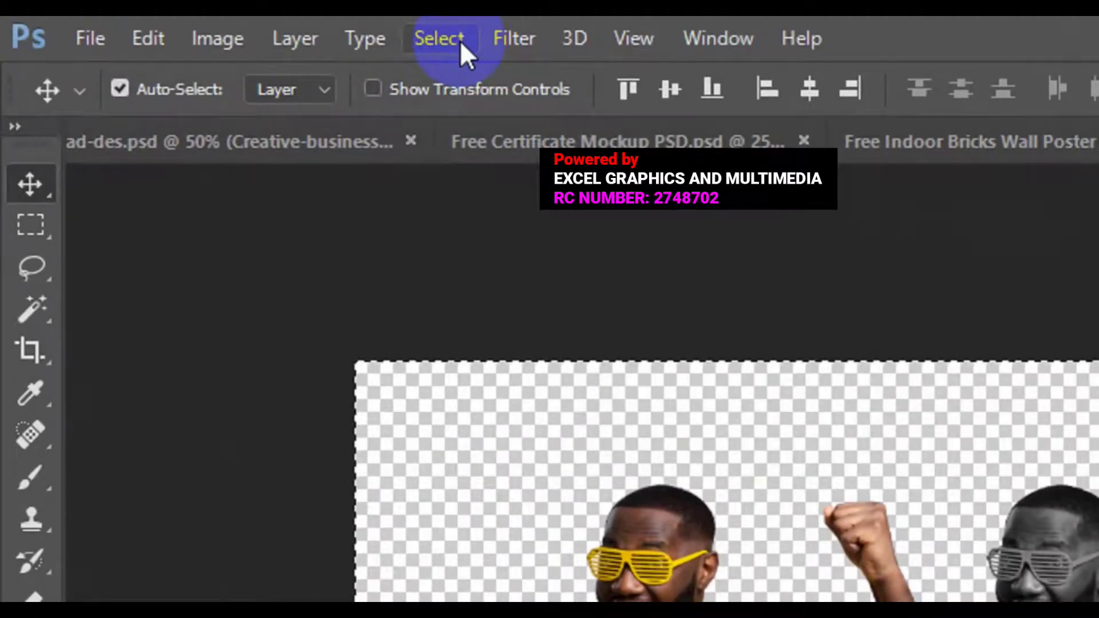
left_click(461, 45)
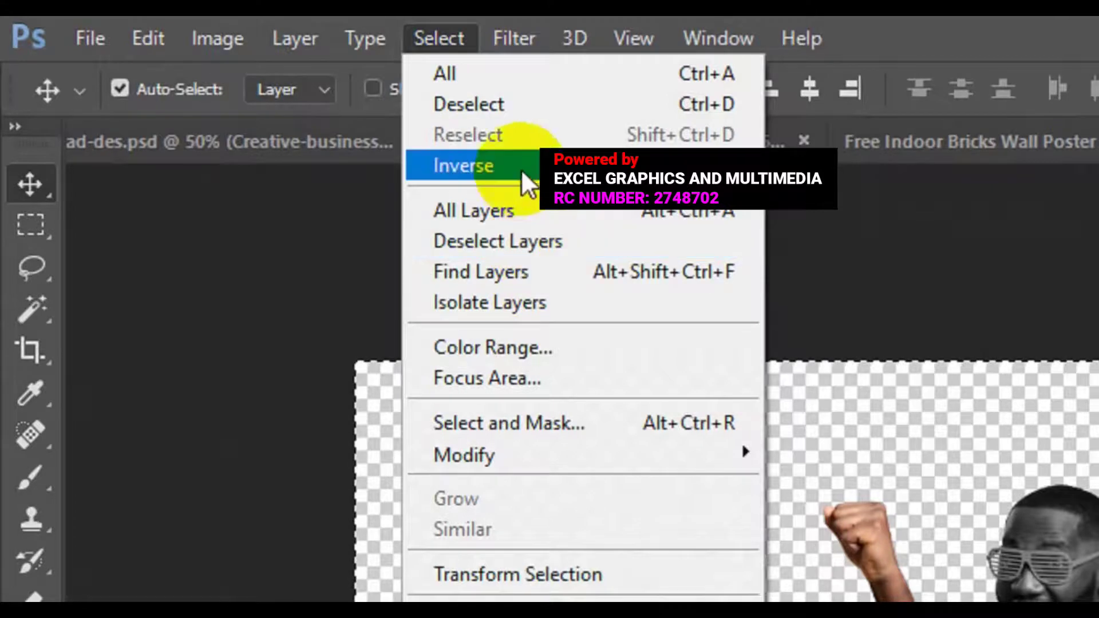
left_click(524, 105)
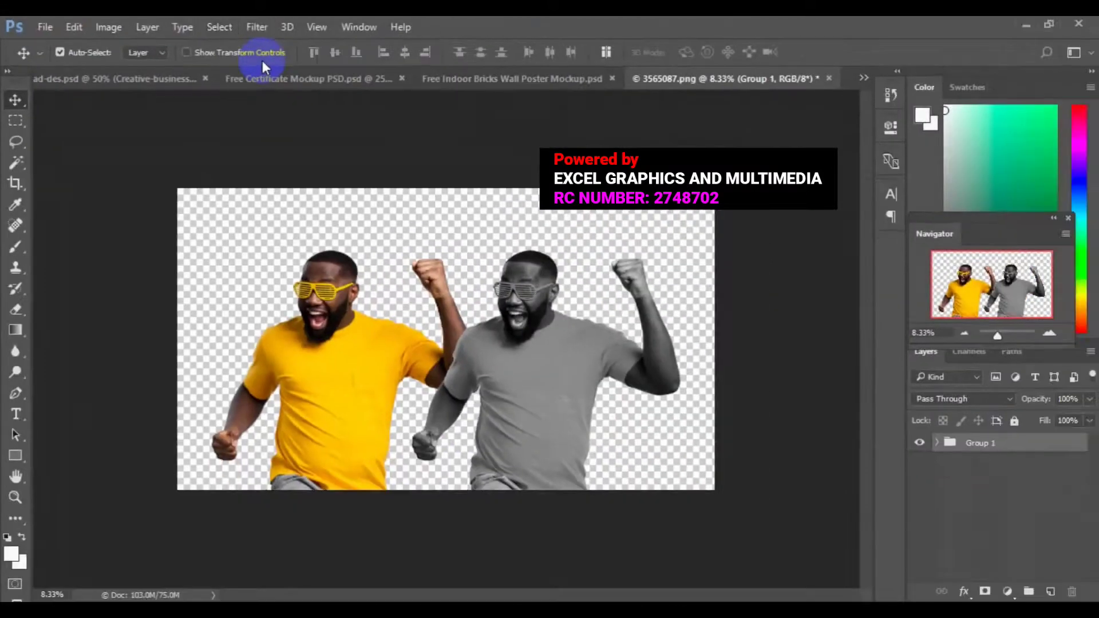
- Shift the black-and-white man further right, then add an empty Layer 1 beneath Color image in Group 1
left_click(539, 387)
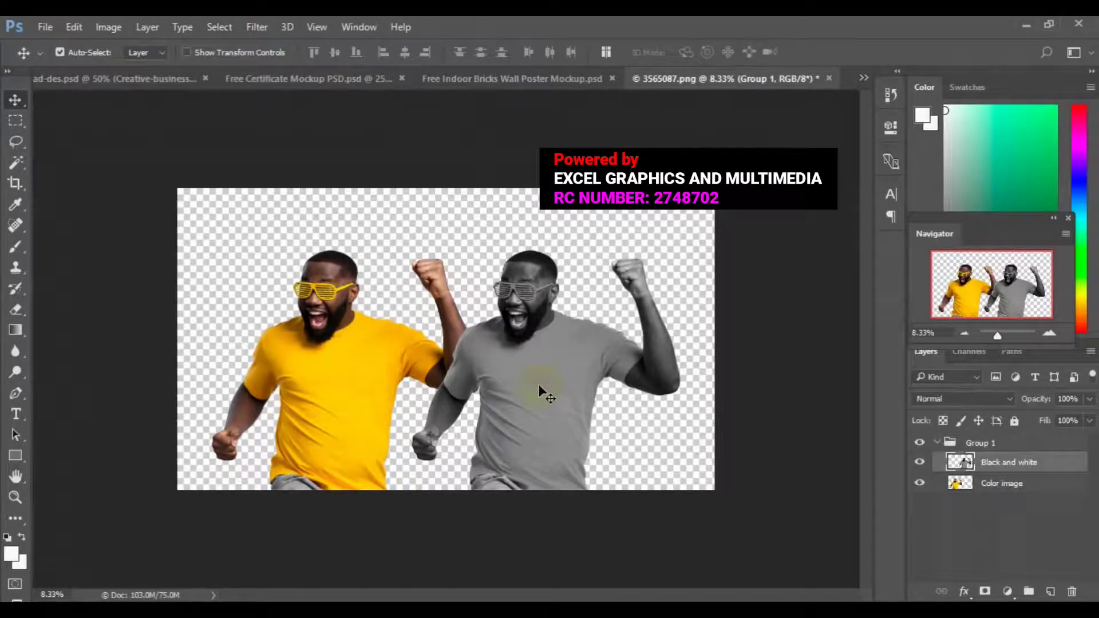
left_click_drag(538, 388, 575, 388)
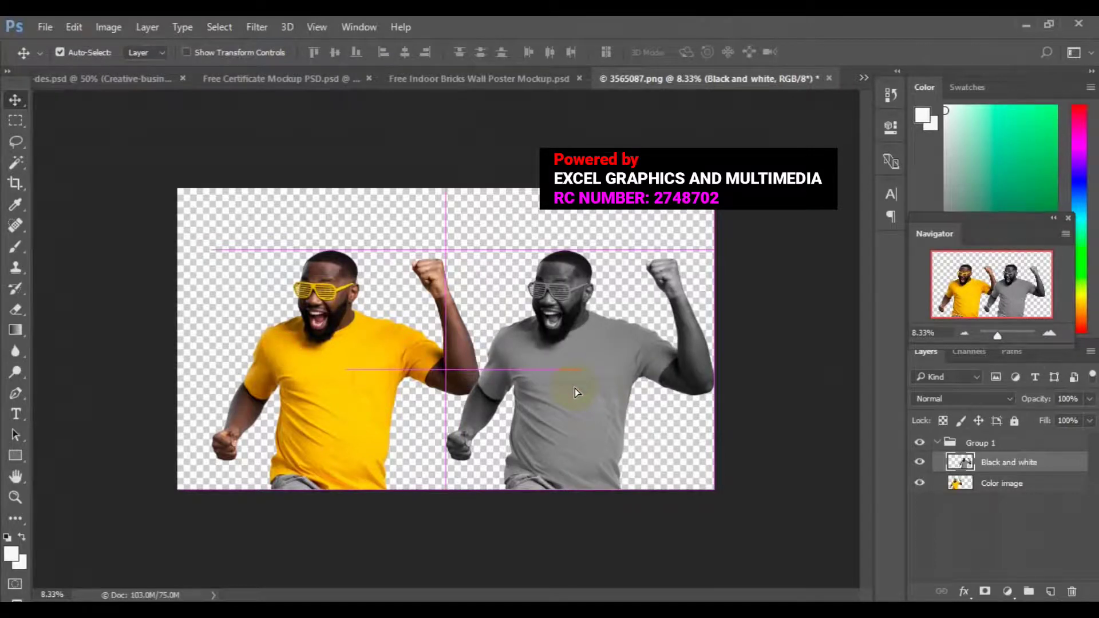
left_click(1015, 482)
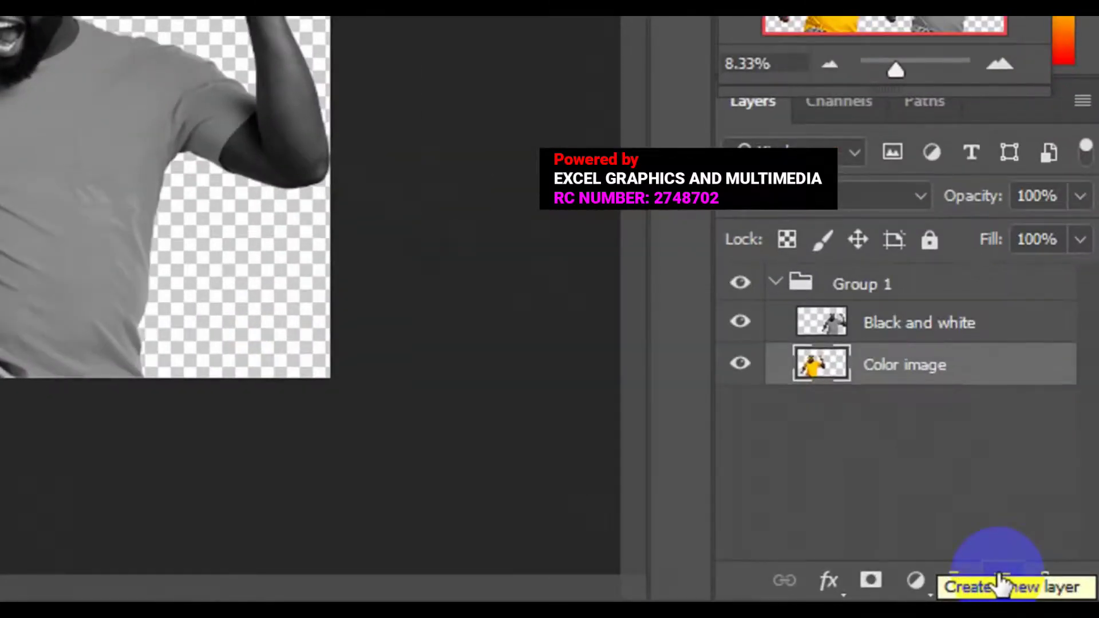
left_click(1001, 581)
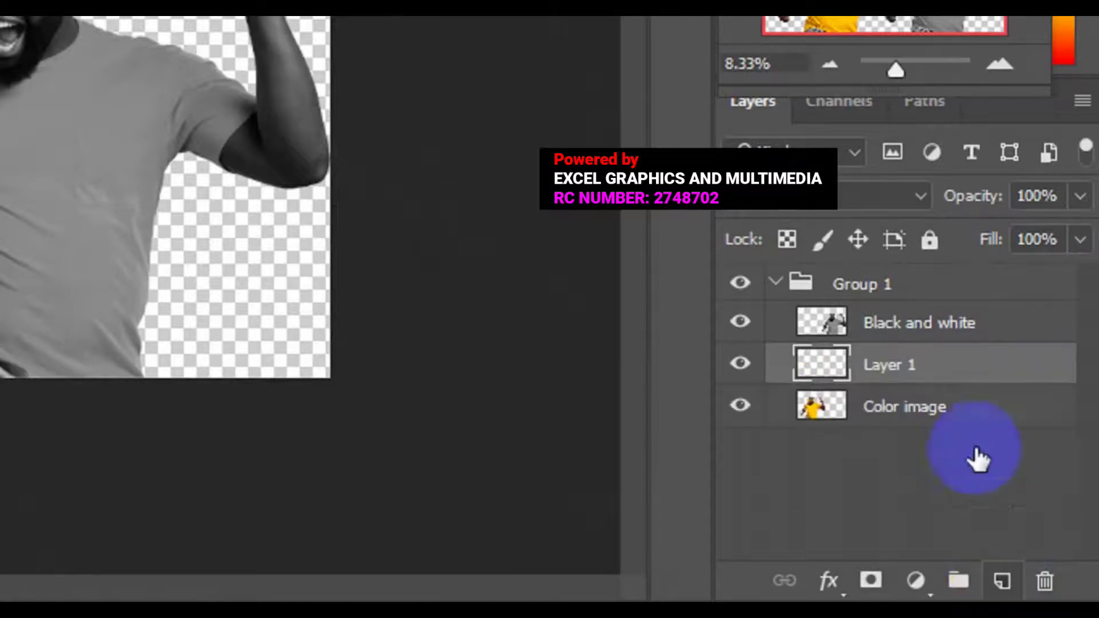
left_click(940, 405)
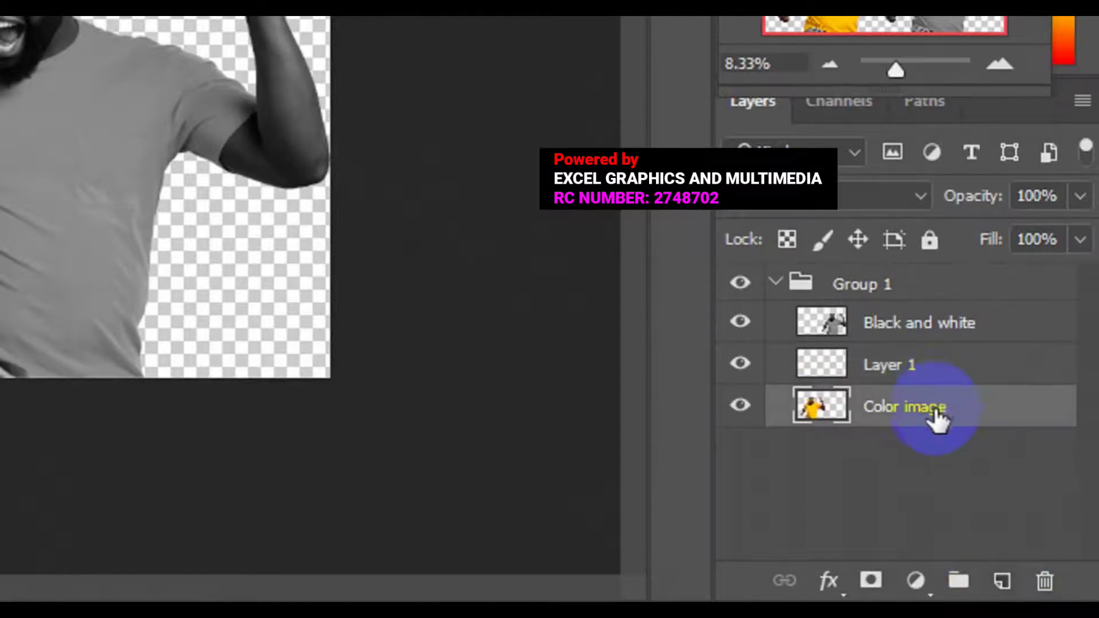
left_click_drag(937, 410, 928, 348)
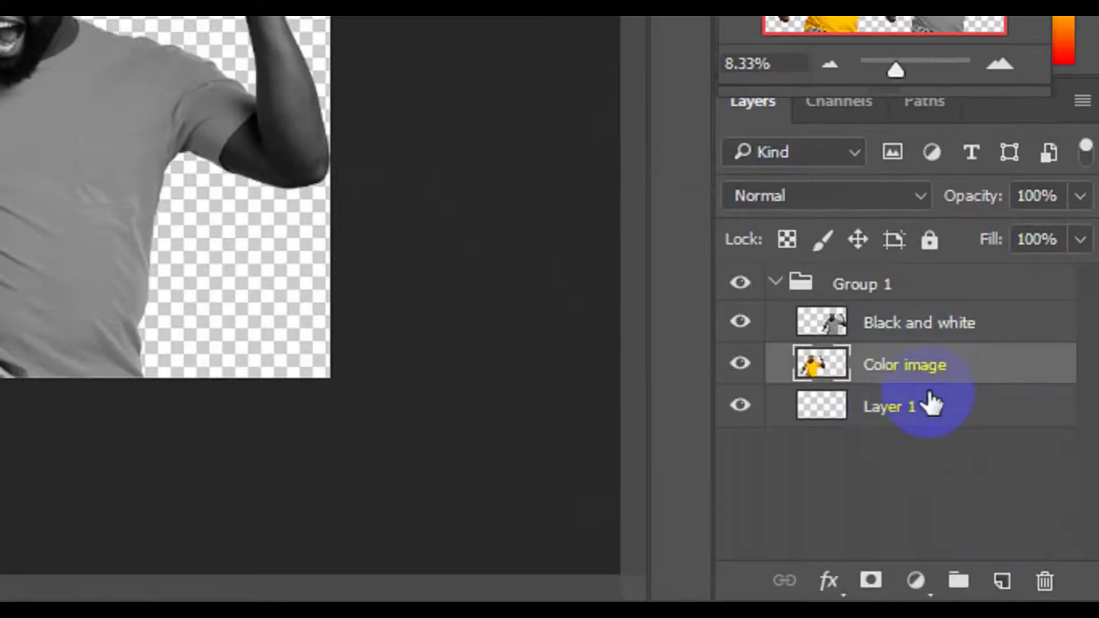
left_click(930, 405)
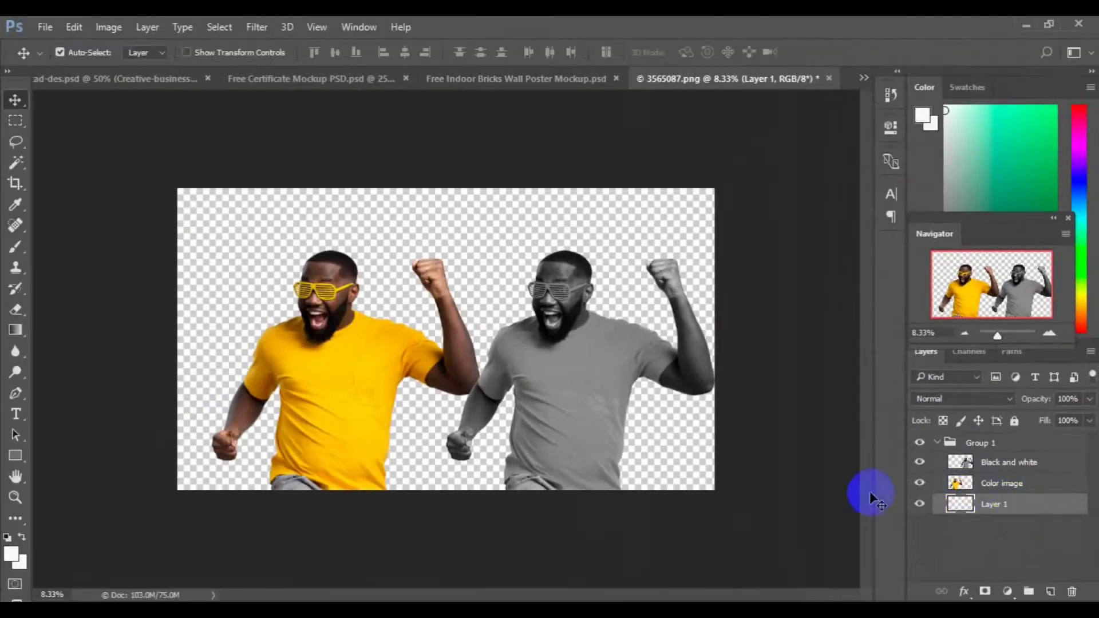
left_click(15, 455)
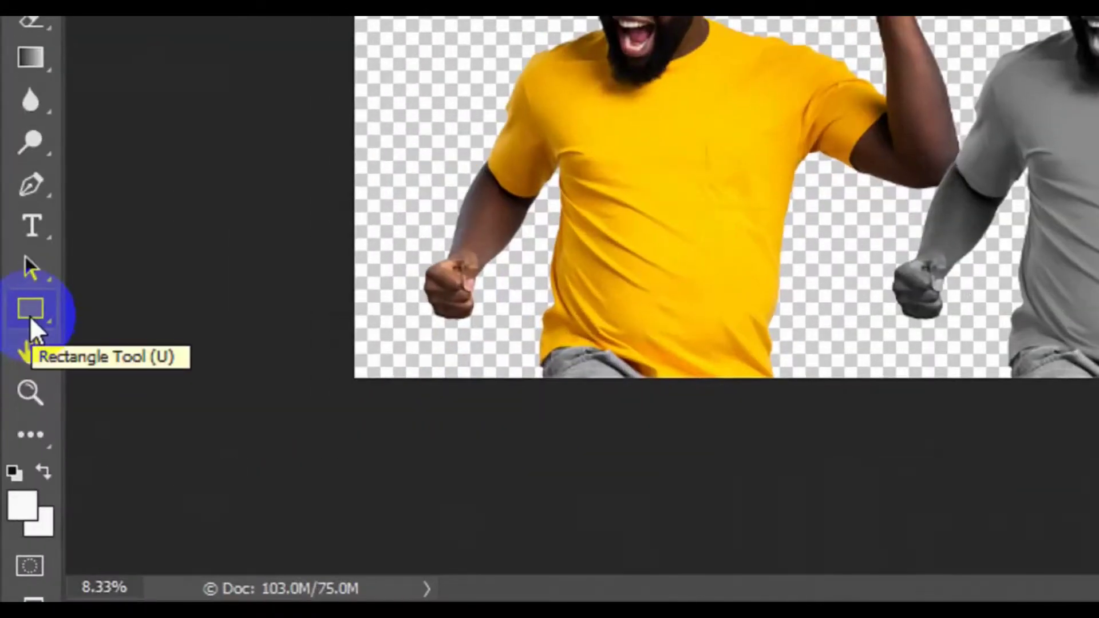
- Draw a white-filled Rectangle 1 spanning the entire canvas behind both men
left_click(28, 315)
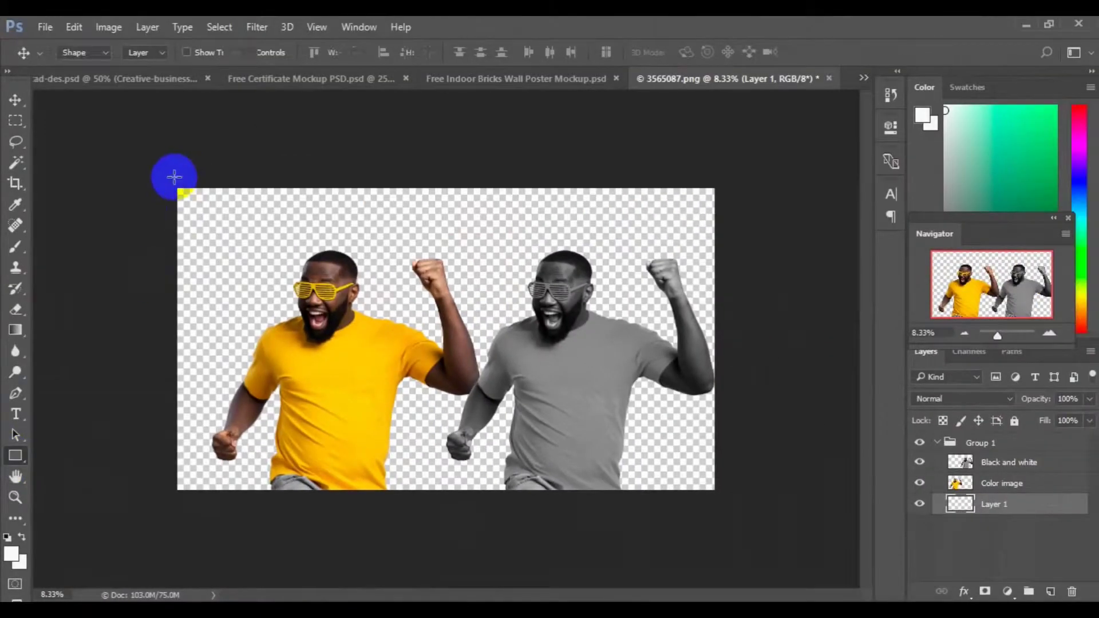
left_click_drag(174, 180, 718, 502)
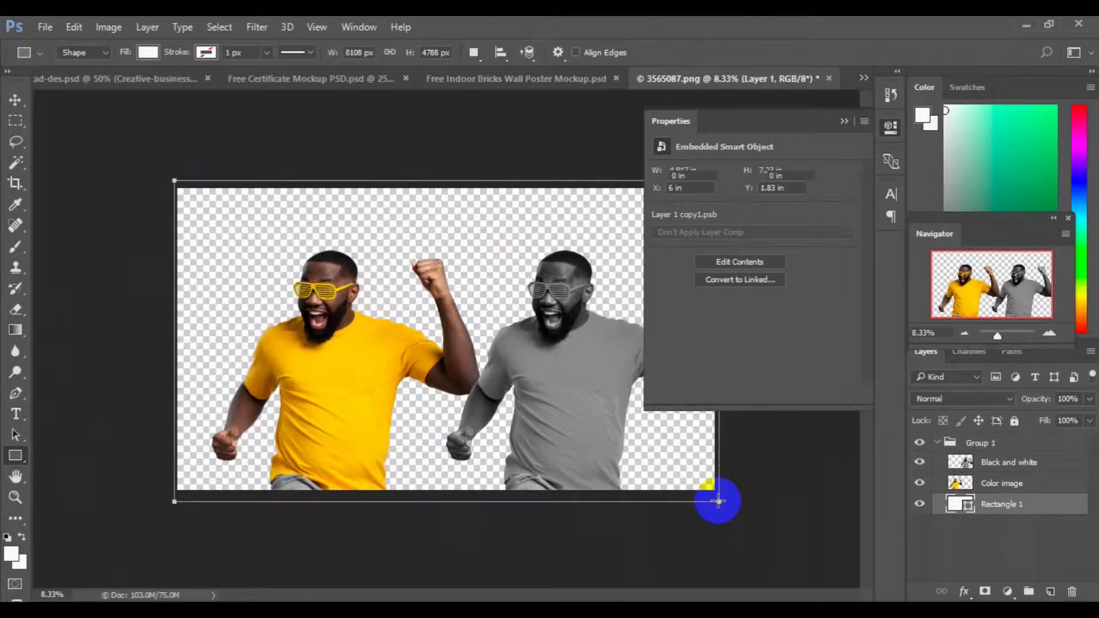
left_click(845, 122)
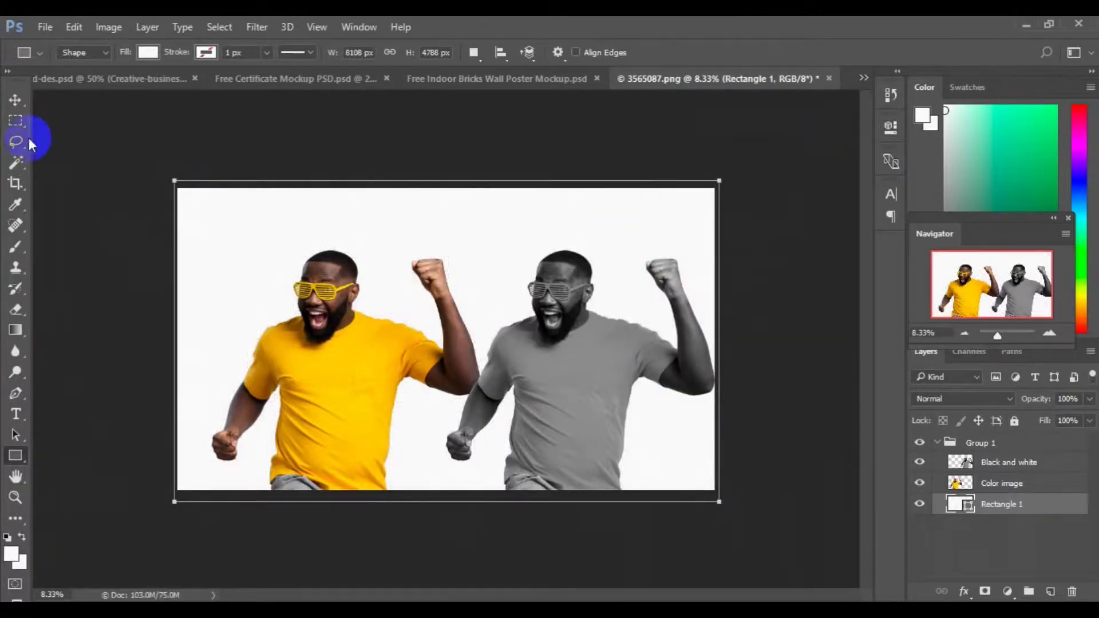
left_click(16, 101)
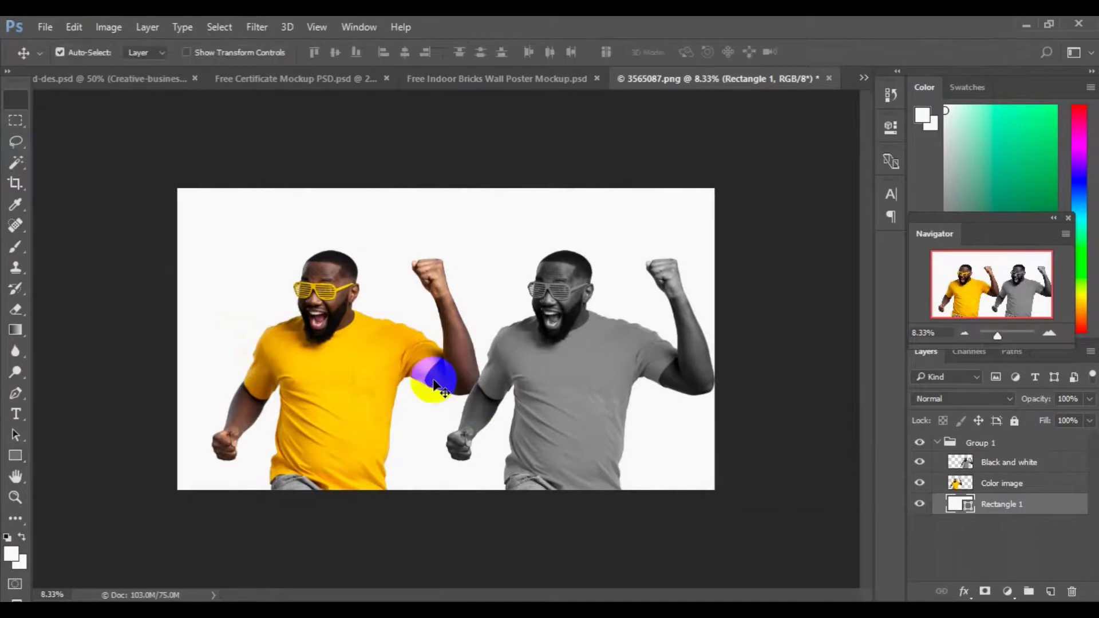
- Drag the colour man left and slightly lower so he rests on the canvas bottom edge
left_click_drag(358, 390, 338, 375)
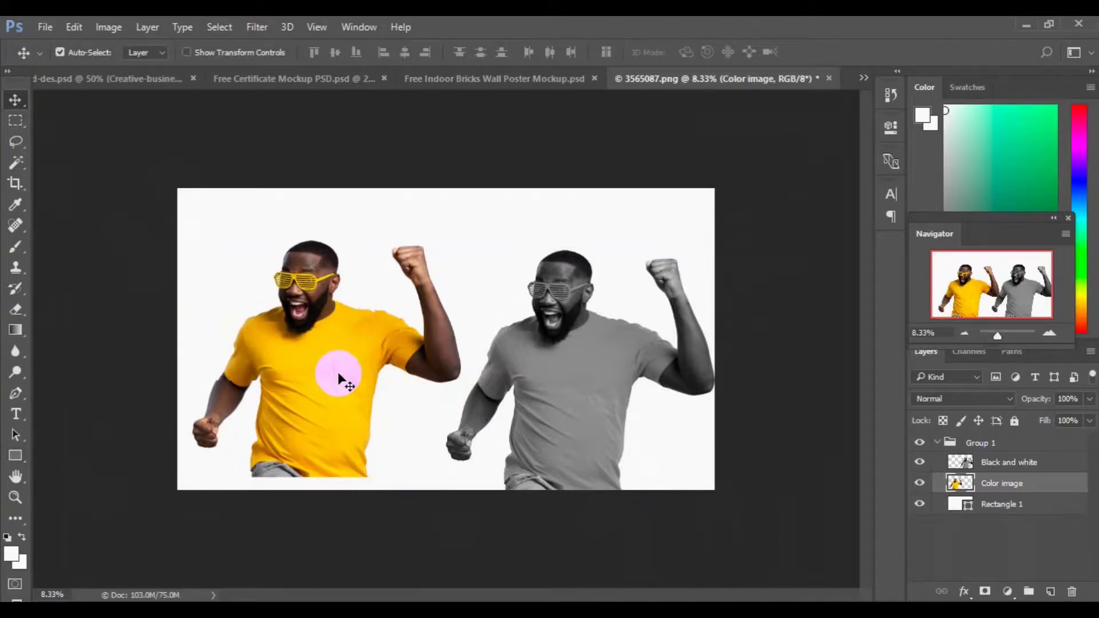
mouse_move(330, 380)
left_mouse_down()
mouse_move(330, 395)
mouse_move(326, 385)
left_mouse_up()
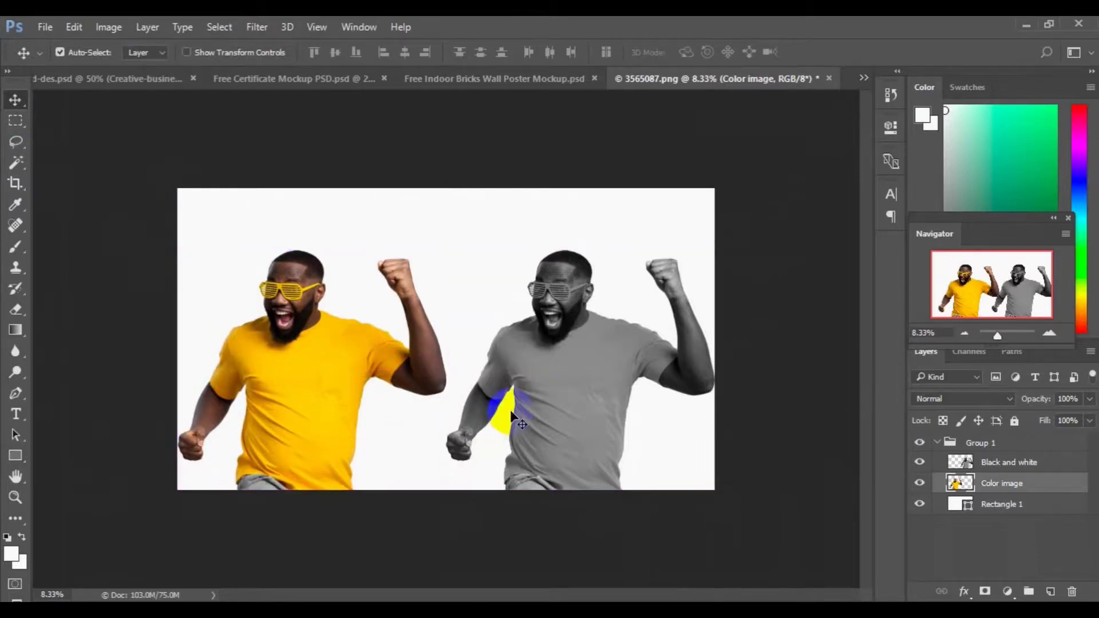